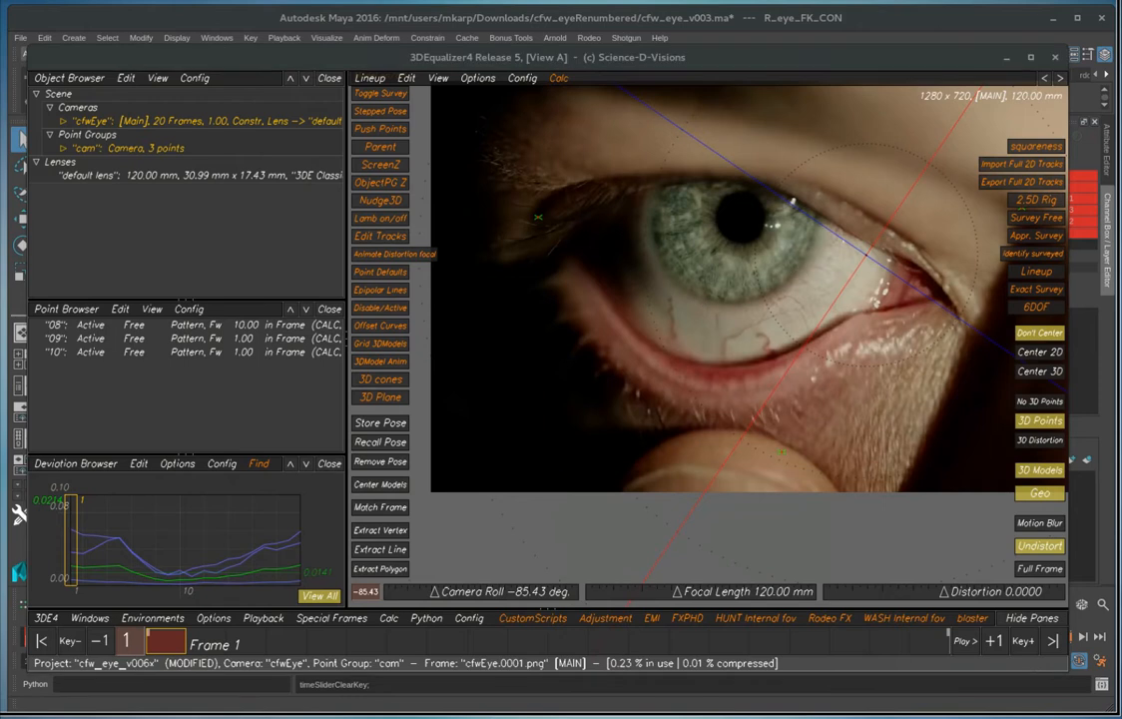
Switch to Maya and play the animation with R_eye_FK_CON selected to review the eye's motion
left_click(1053, 19)
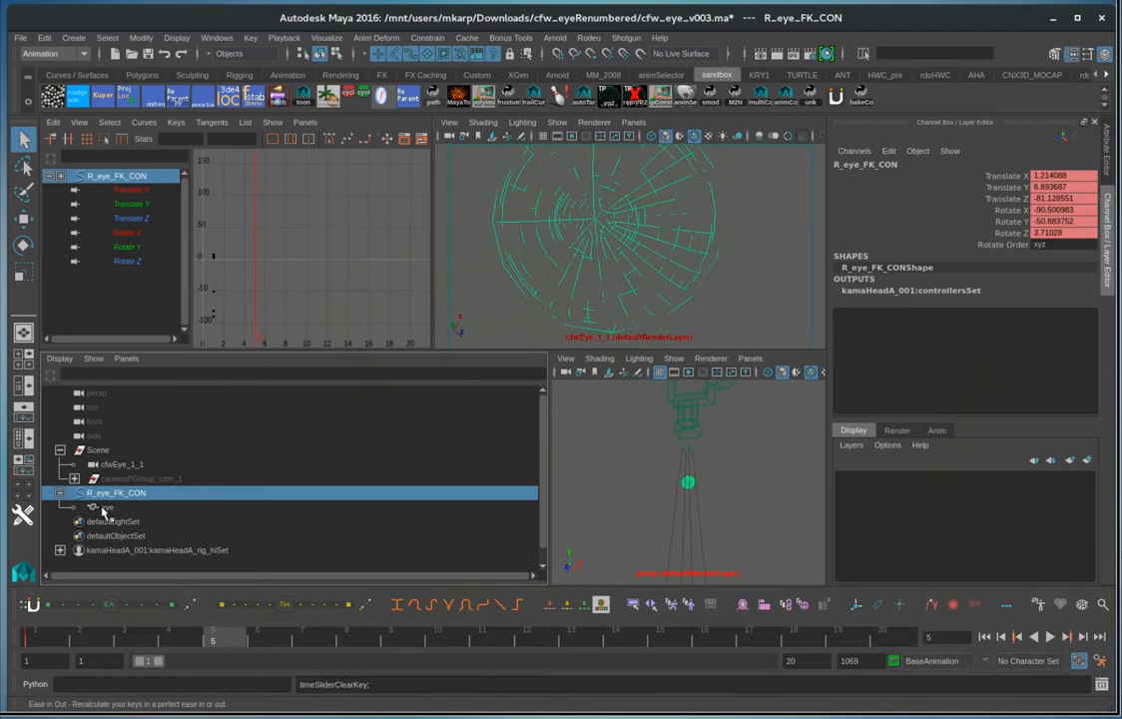
left_click(103, 508)
left_click(105, 493)
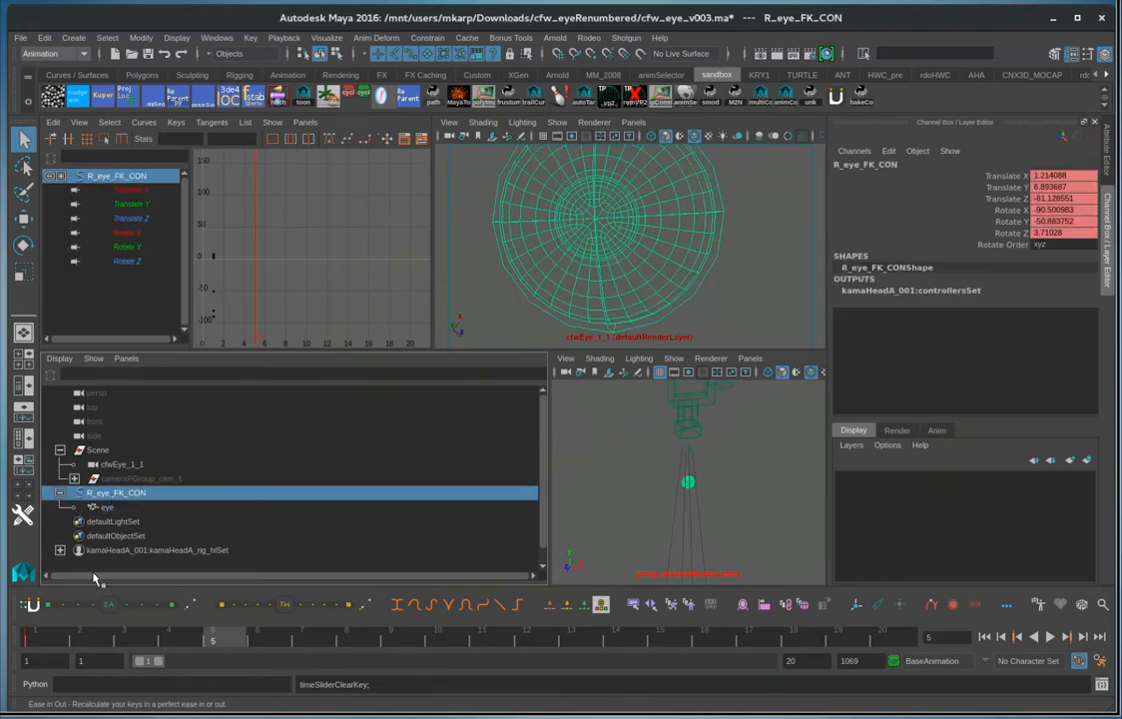
key("alt+v")
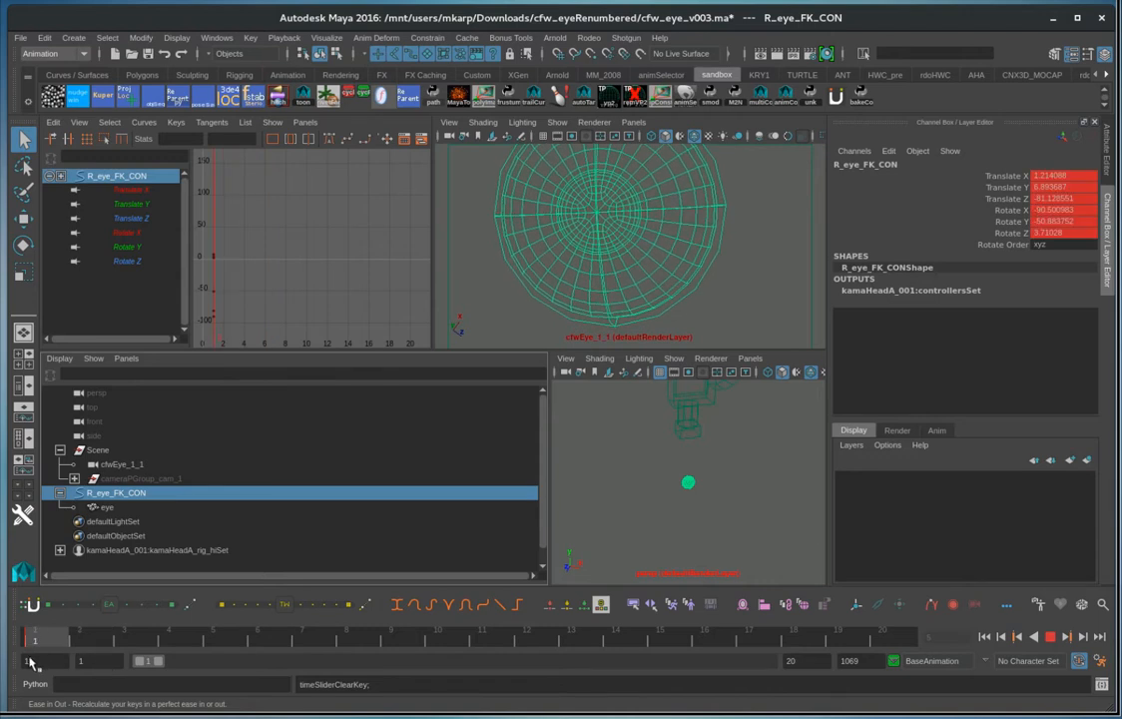
key("alt+v")
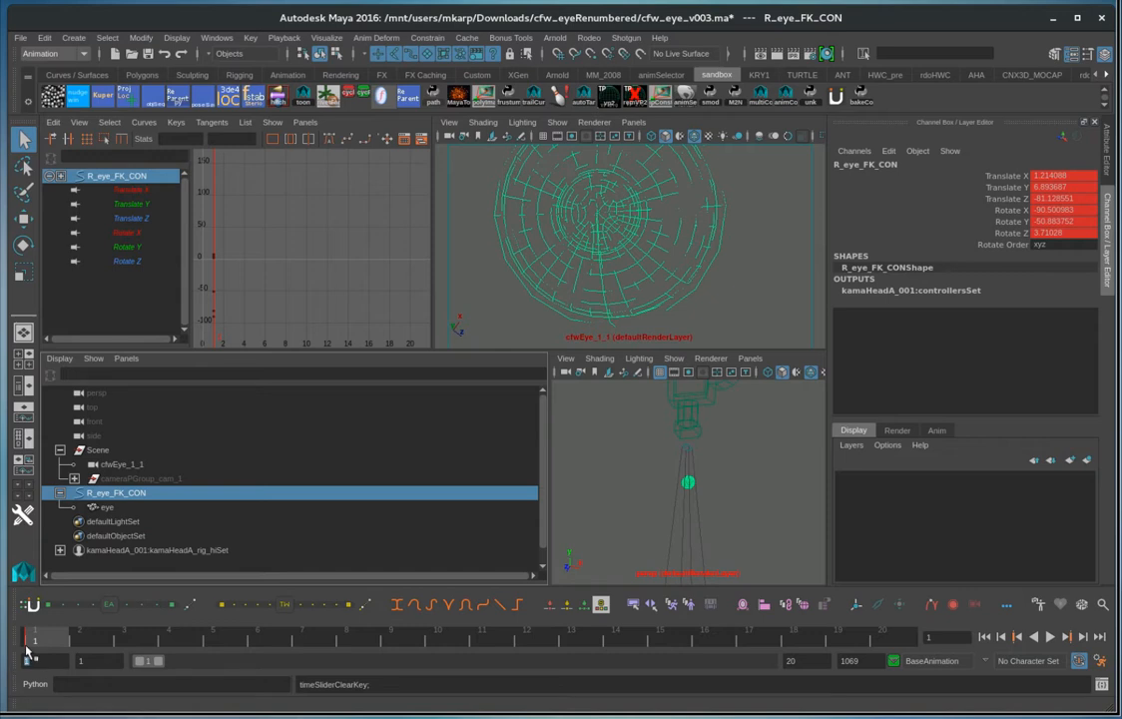
Set the playback range to start at frame 0 and go to frame 0
left_click_drag(111, 663, 71, 663)
type("0")
key("Return")
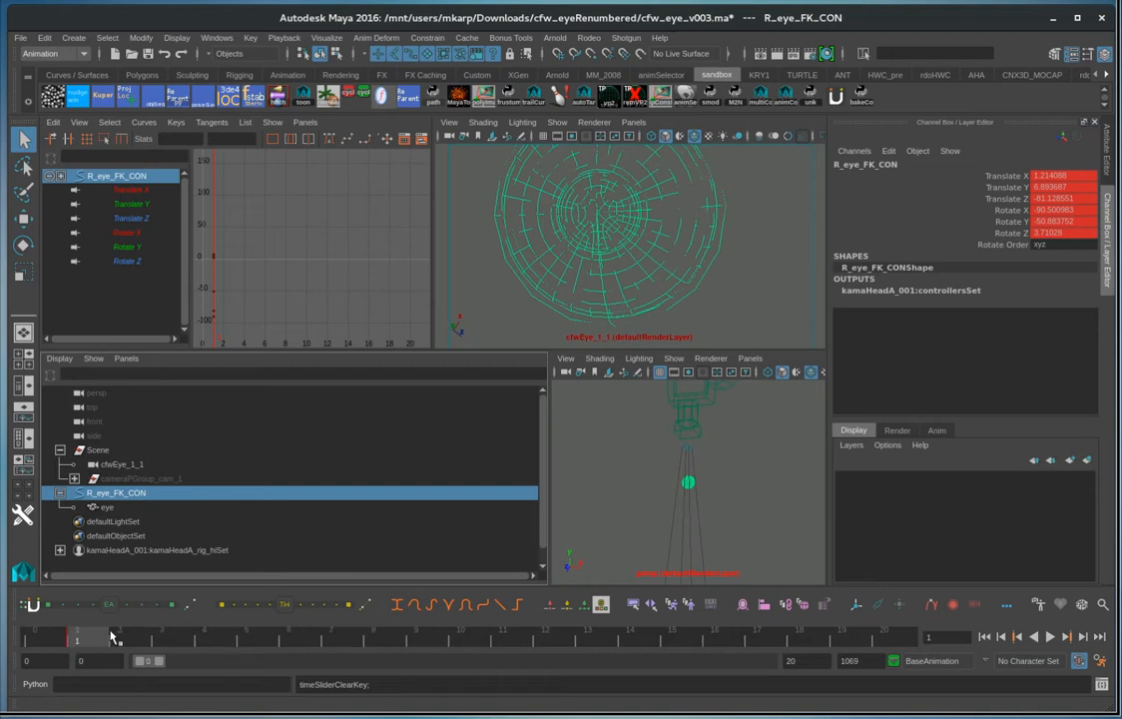
left_click(30, 639)
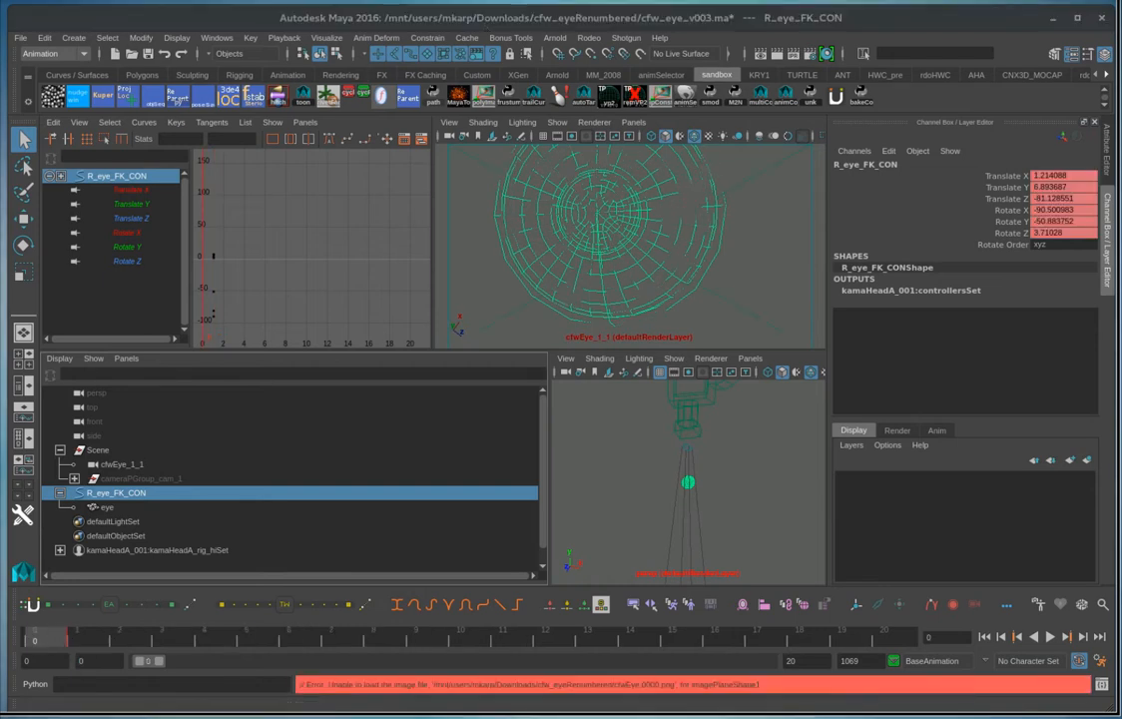
left_click(71, 637)
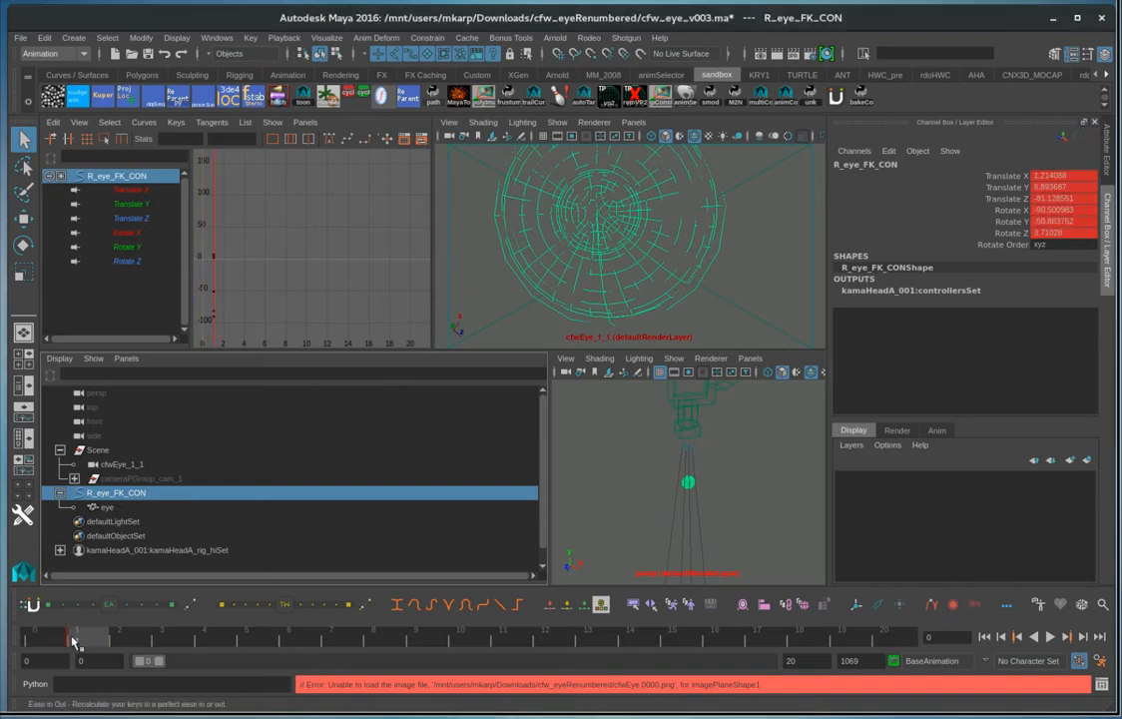
left_click(28, 637)
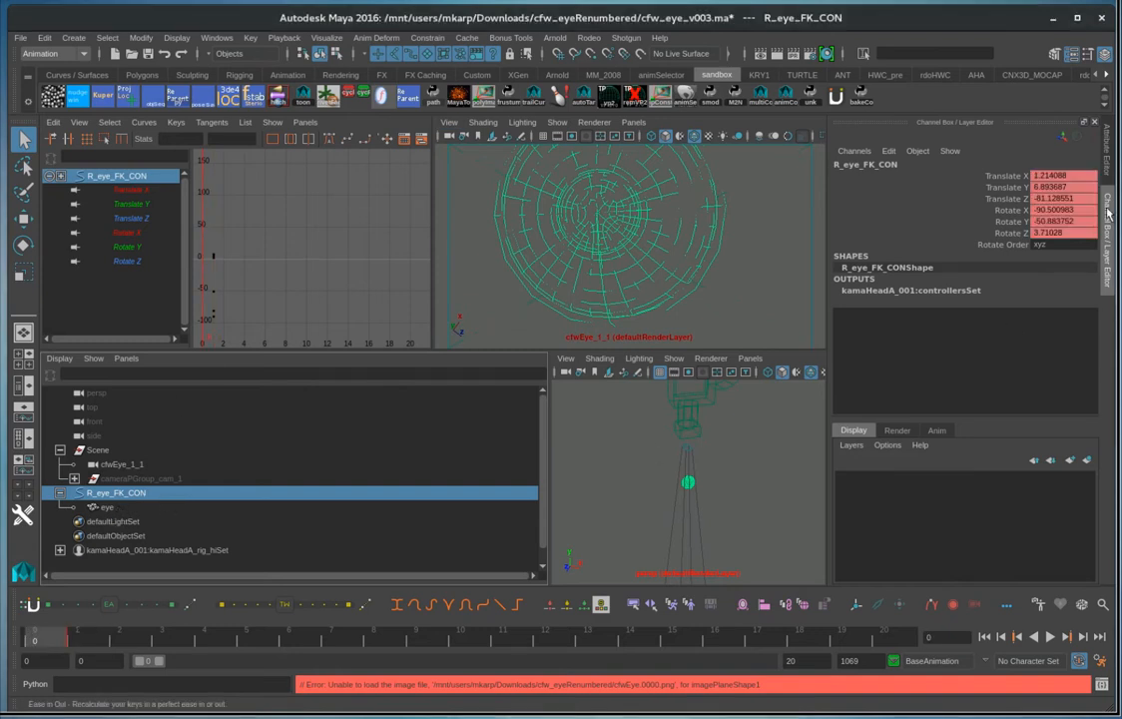
Set all translate and rotate channels of R_eye_FK_CON to 0 at frame 0
left_click_drag(1061, 176, 1061, 237)
type("0")
key("Return")
right_click_drag(726, 490, 629, 508)
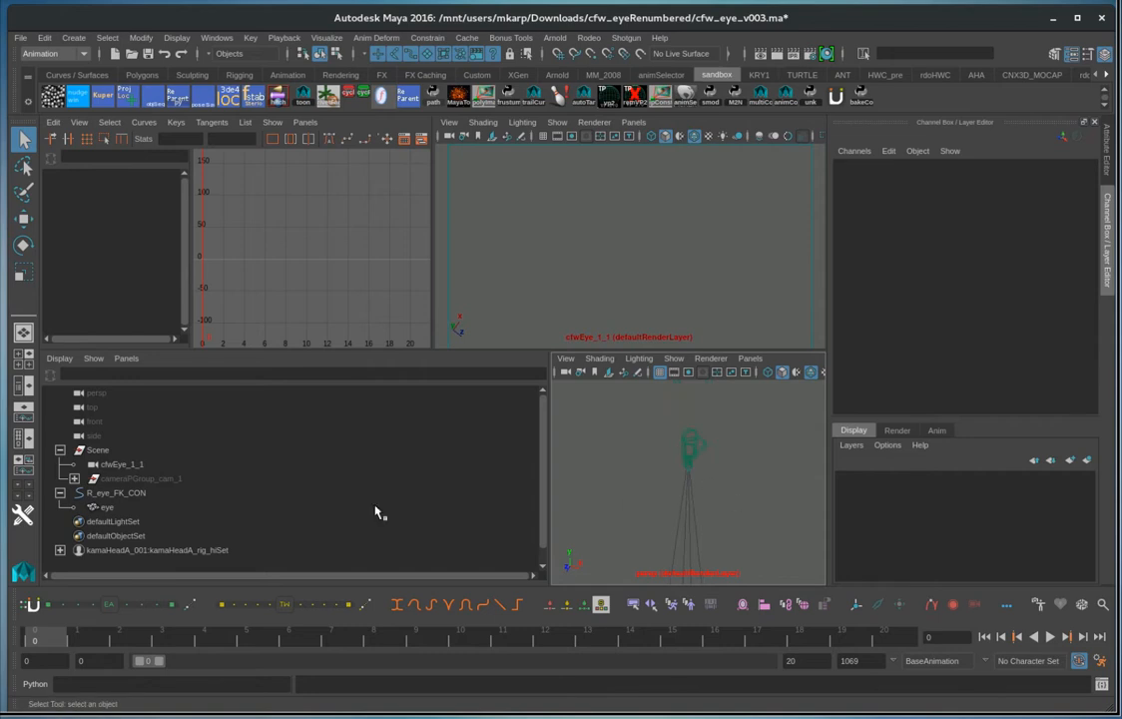
Export the eye mesh at frame 0 as an OBJ, overwriting eyeball.0000.obj in the cfw_eyeRenumbered folder
left_click(107, 507)
key("f")
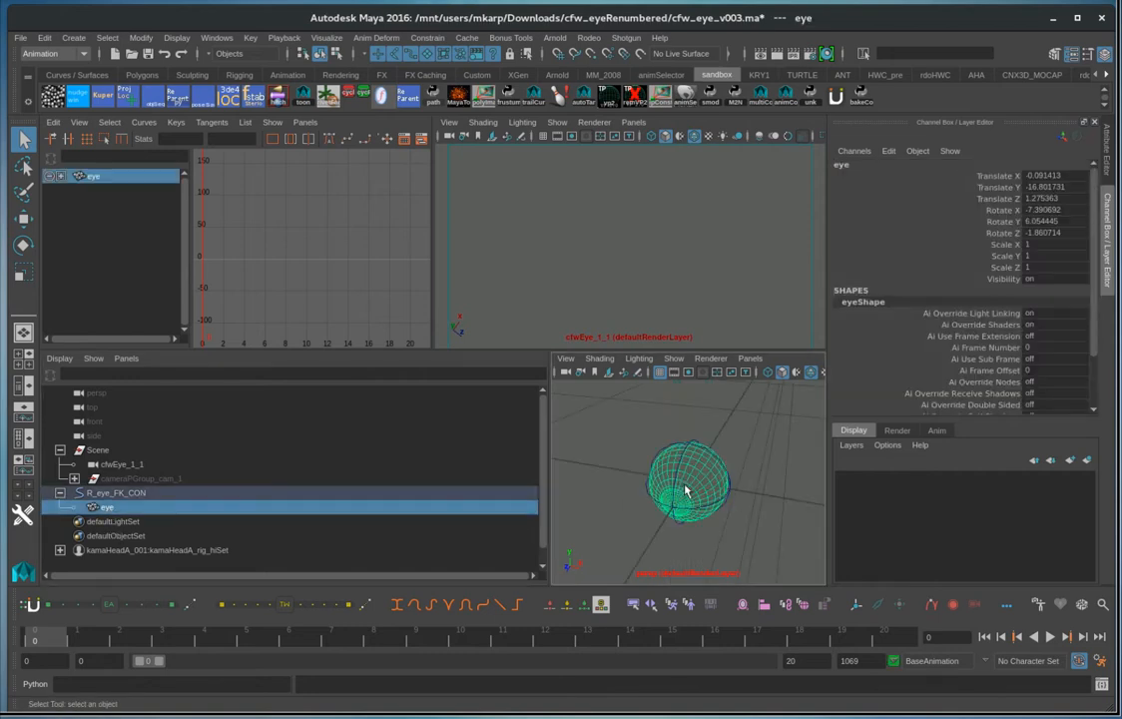
right_click_drag(744, 527, 639, 519, "alt")
left_click(115, 493)
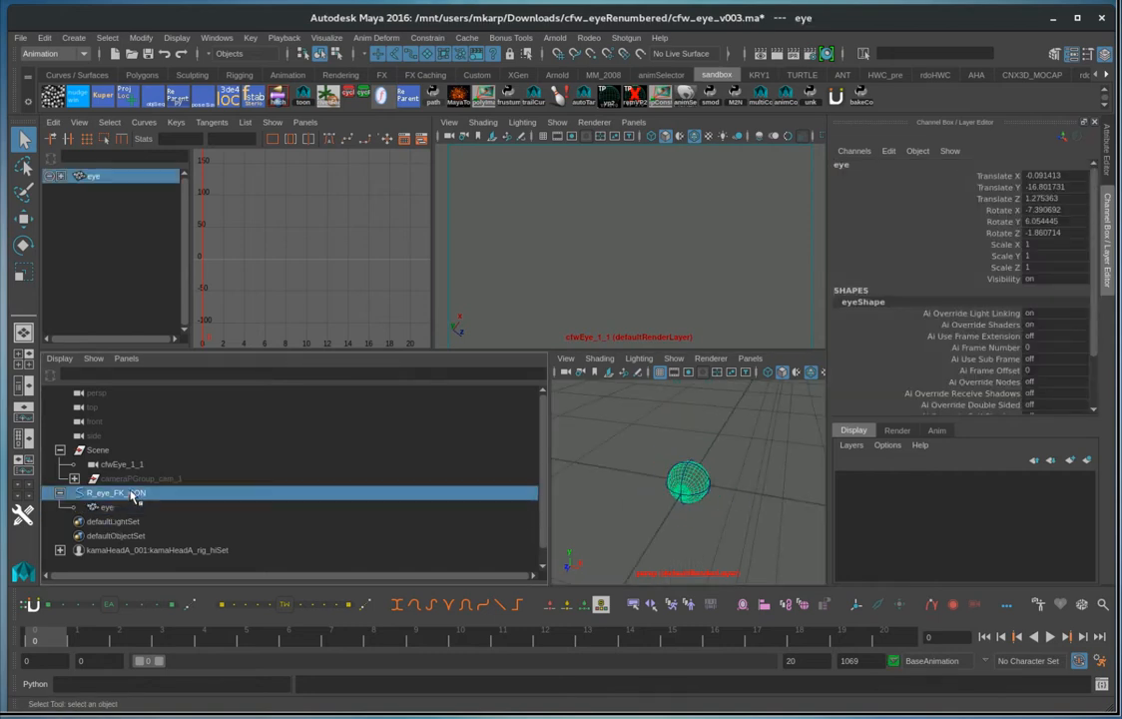
left_click(115, 507)
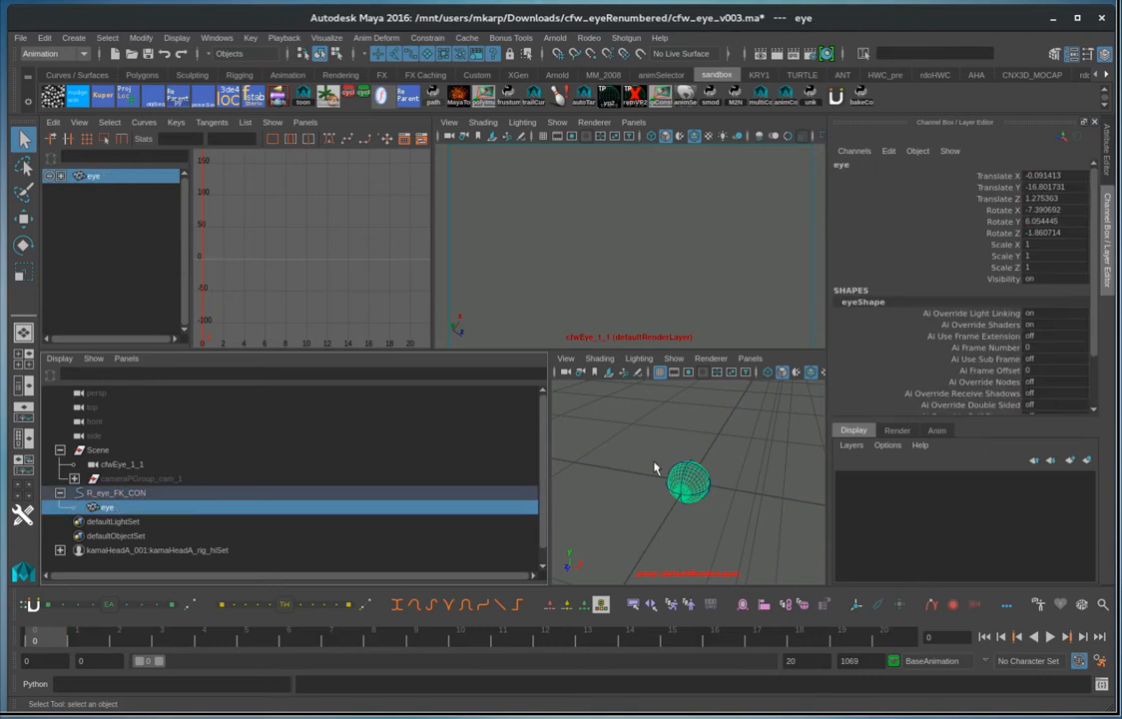
left_click(20, 37)
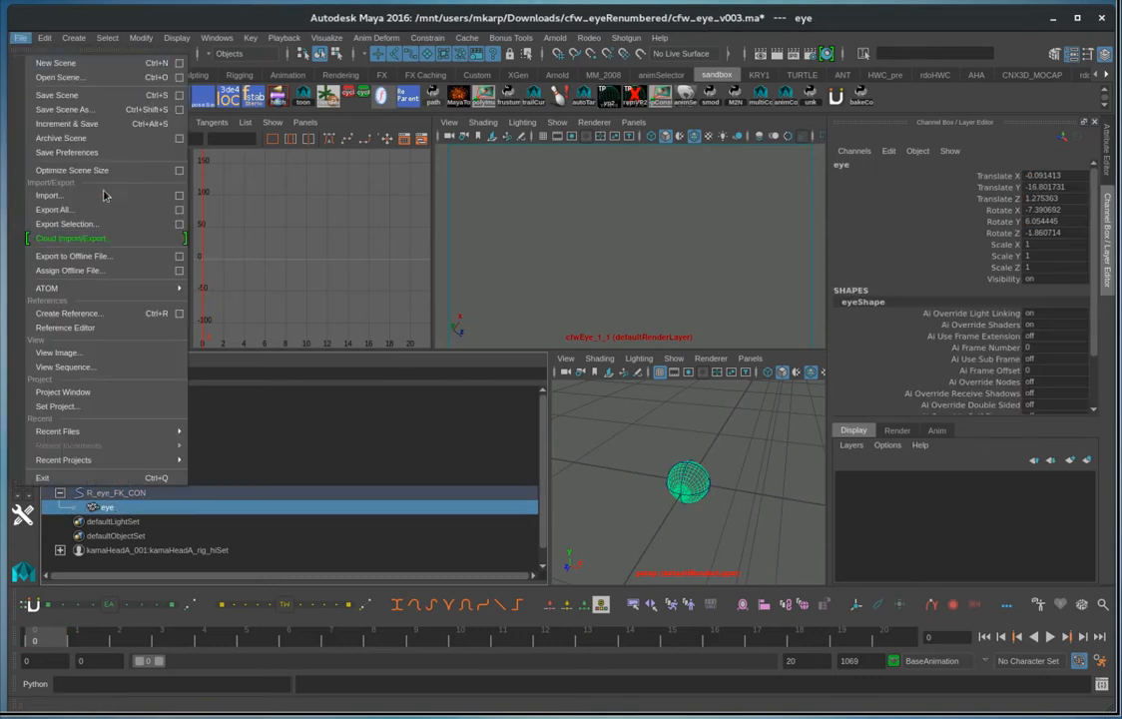
left_click(179, 223)
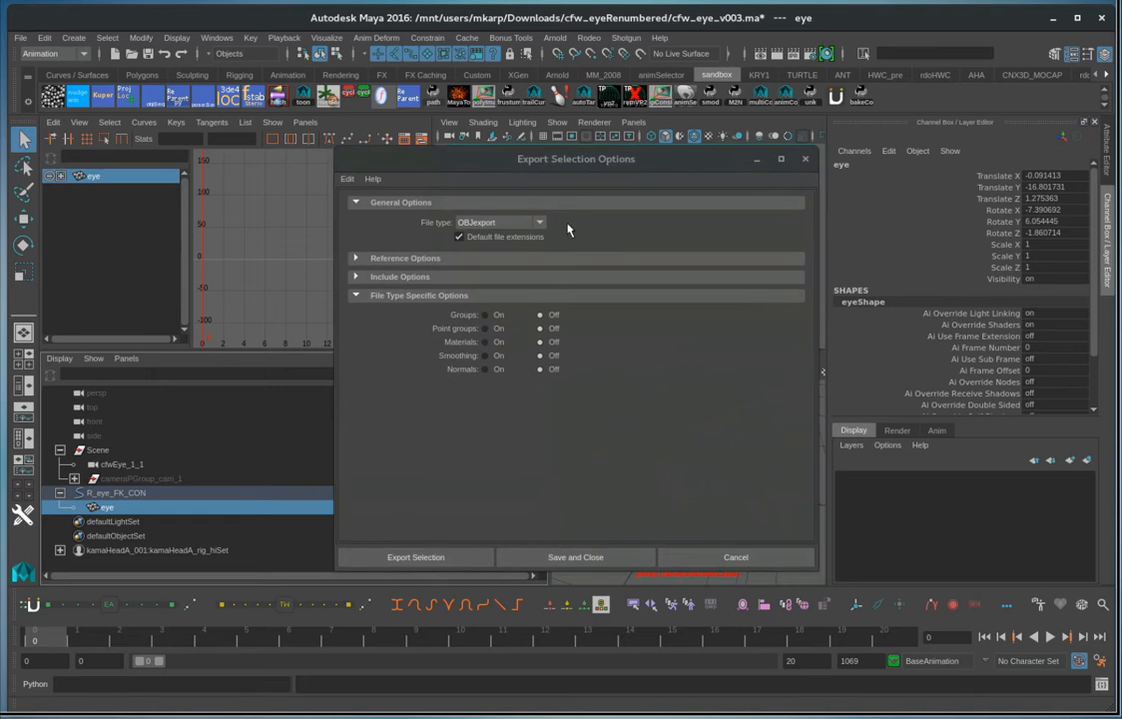
left_click(452, 557)
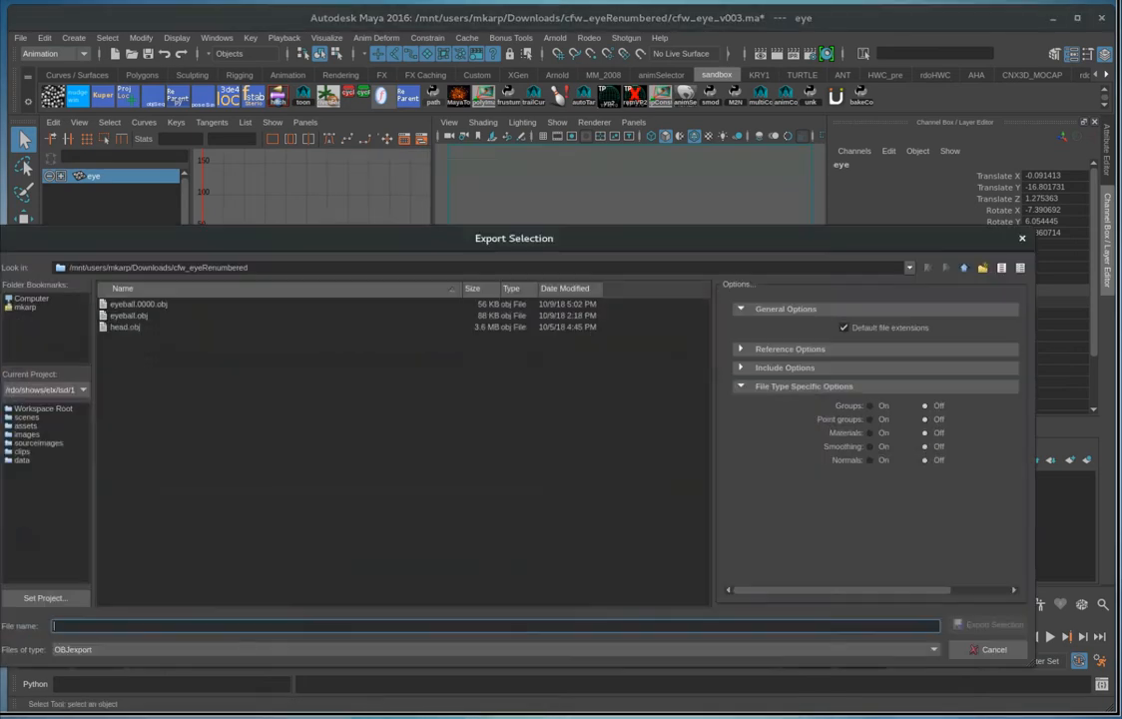
left_click(140, 304)
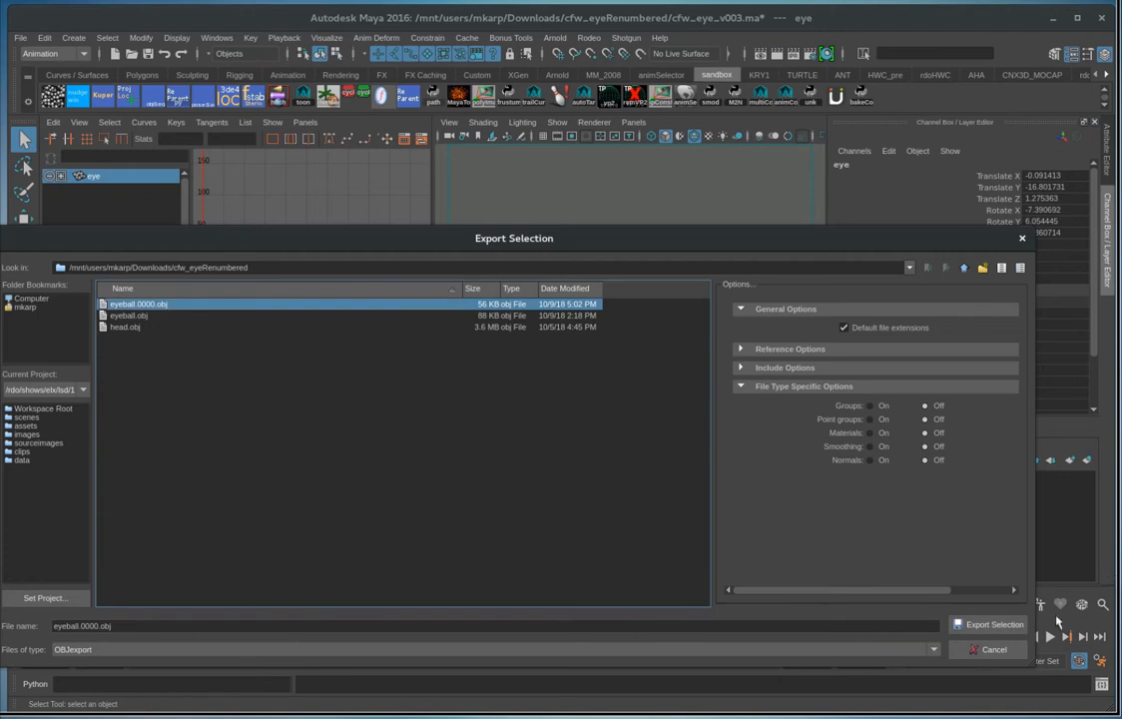
left_click(1016, 630)
left_click(481, 367)
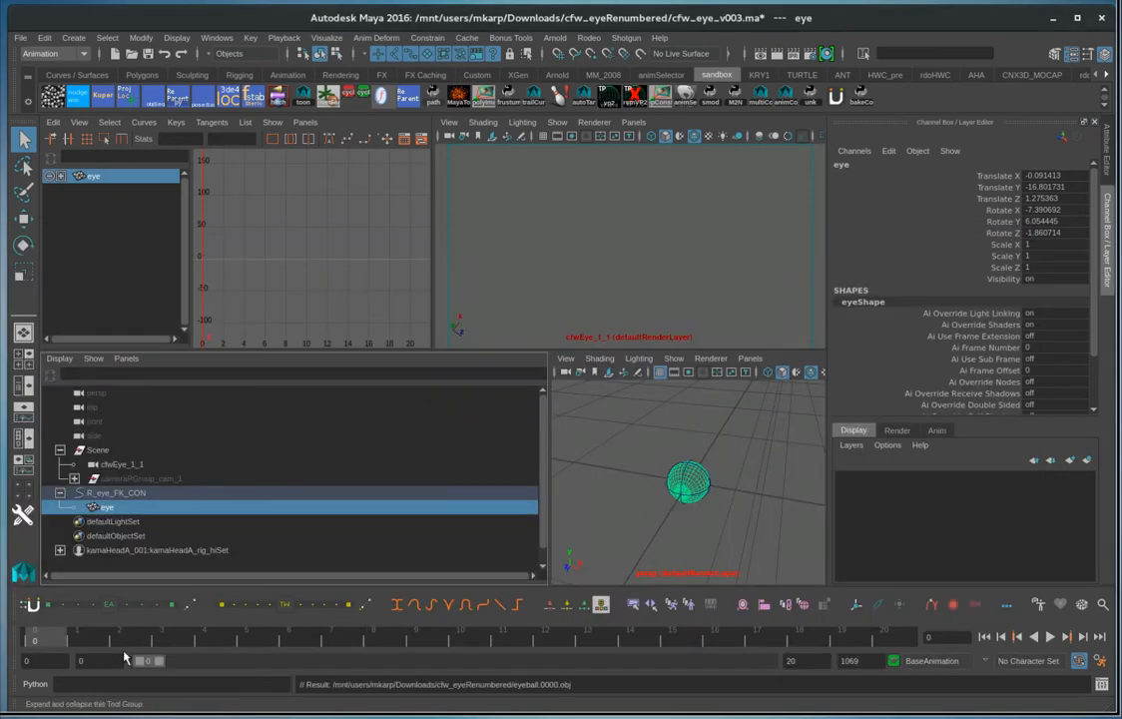
Go to frame 1 and set the playback range to start at 1
left_click(85, 645)
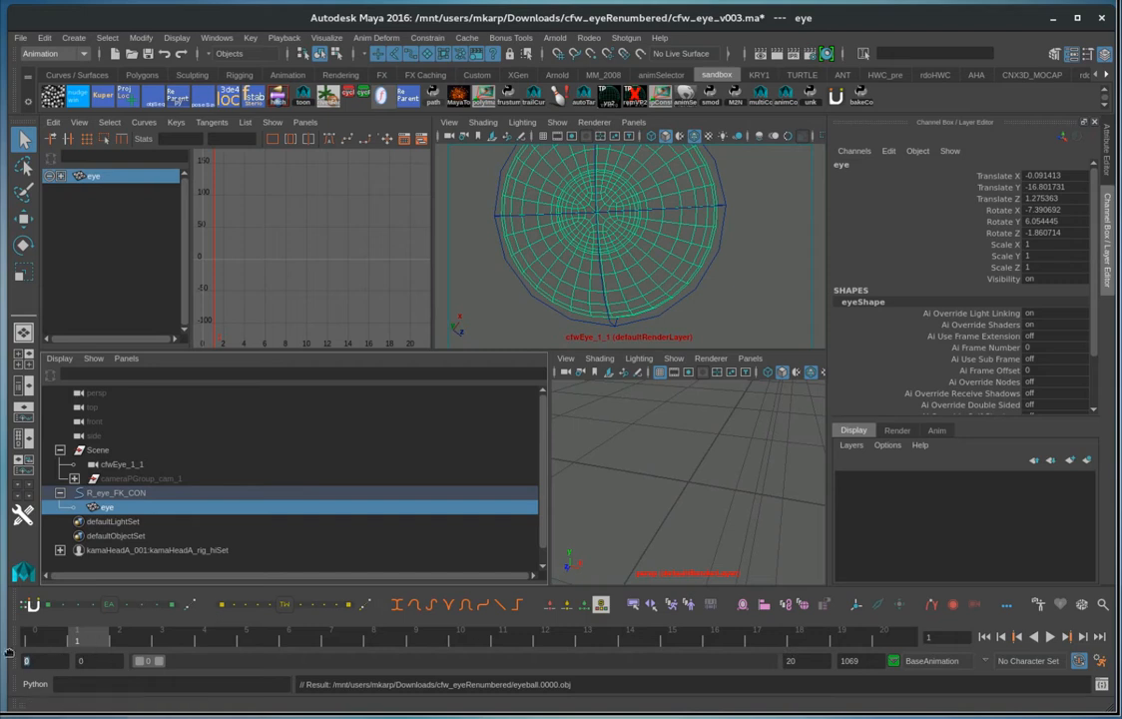
type("1")
key("Return")
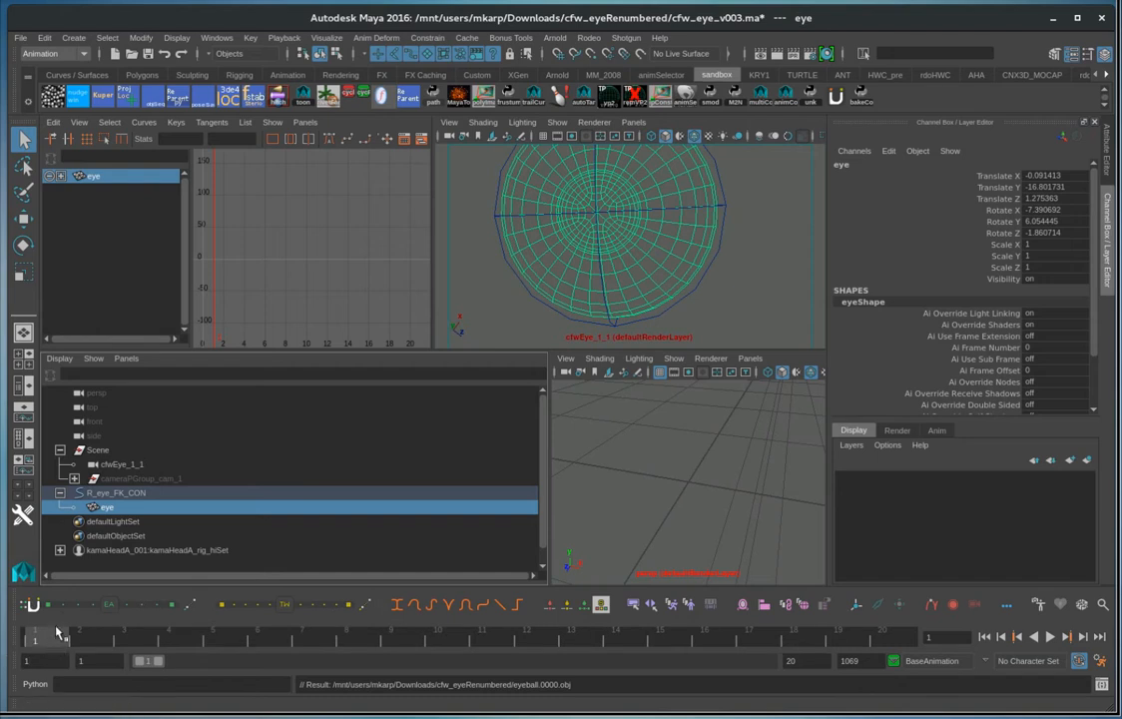
Export the pose of R_eye_FK_CON at frame 1, overwriting eye_pose.0001.pose in Downloads/cfw_eyeRenumbered
left_click(114, 494)
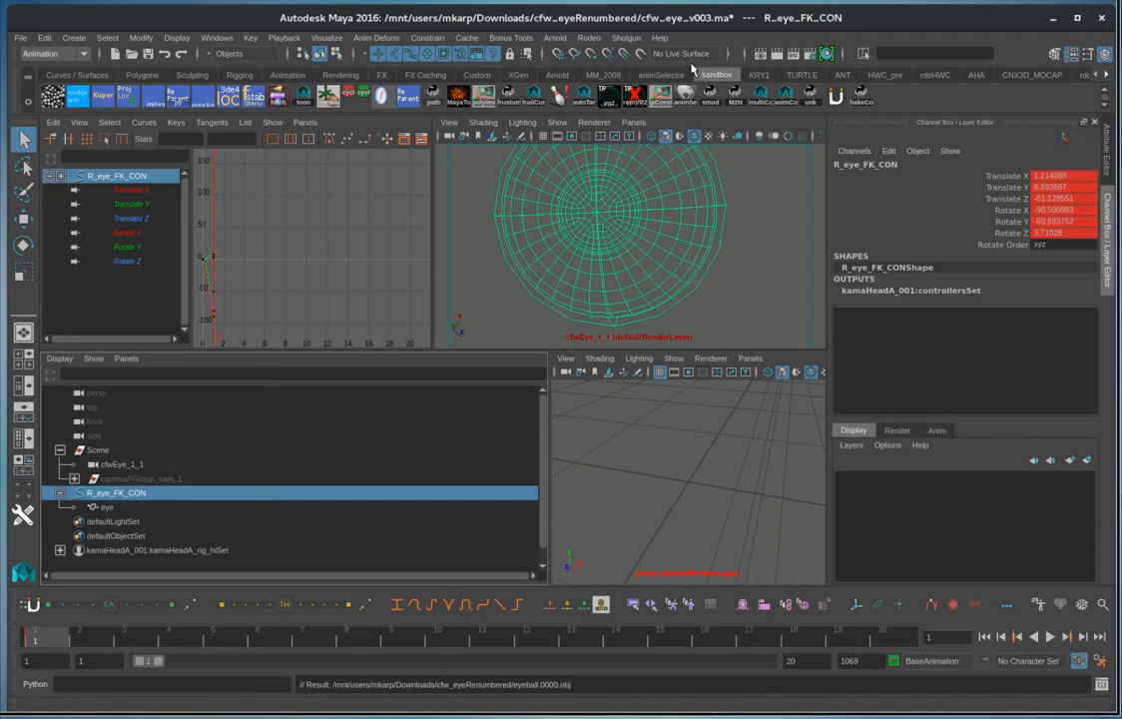
left_click(206, 99)
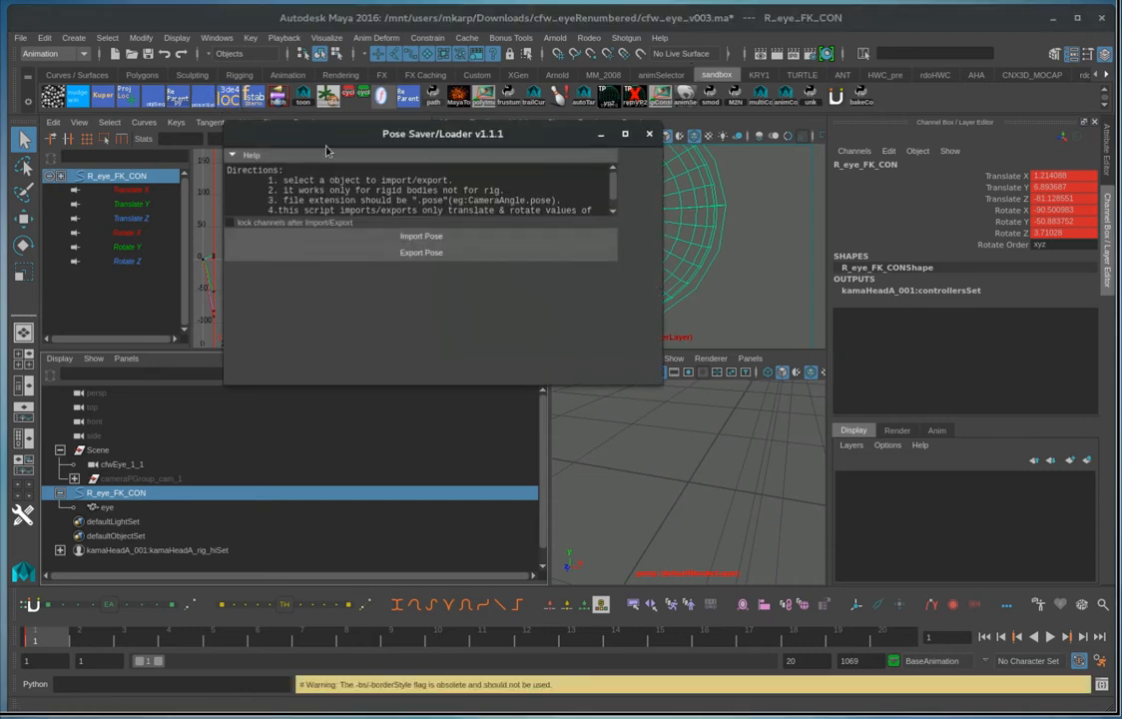
left_click(420, 251)
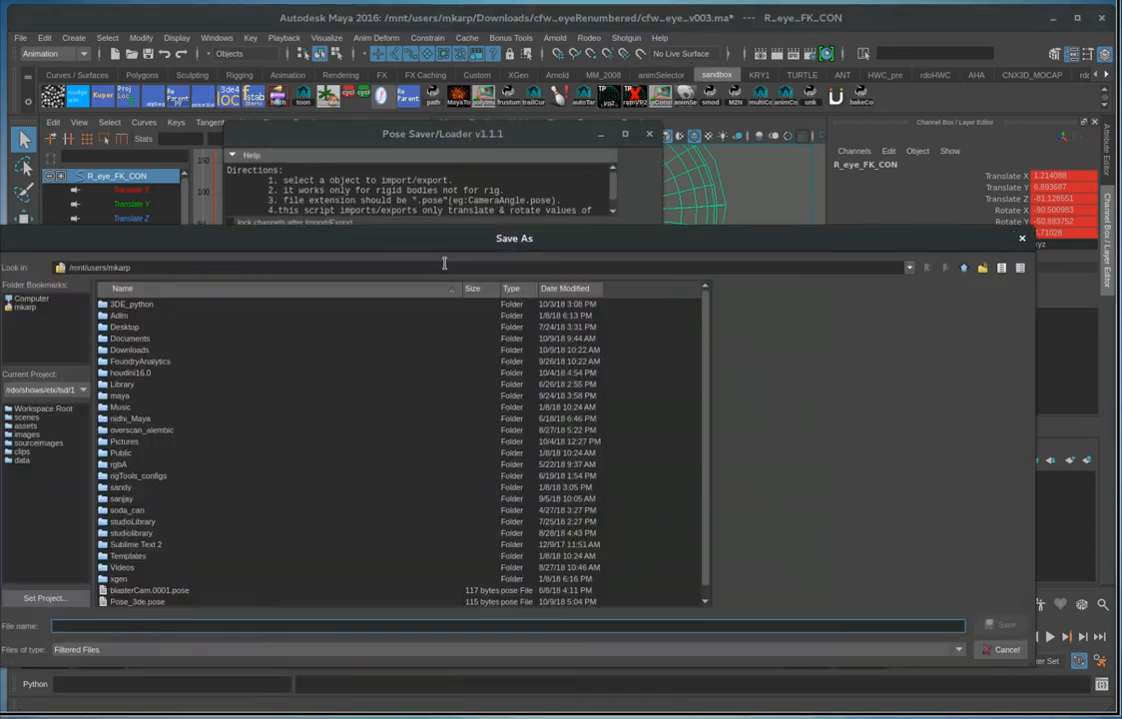
double_click(133, 350)
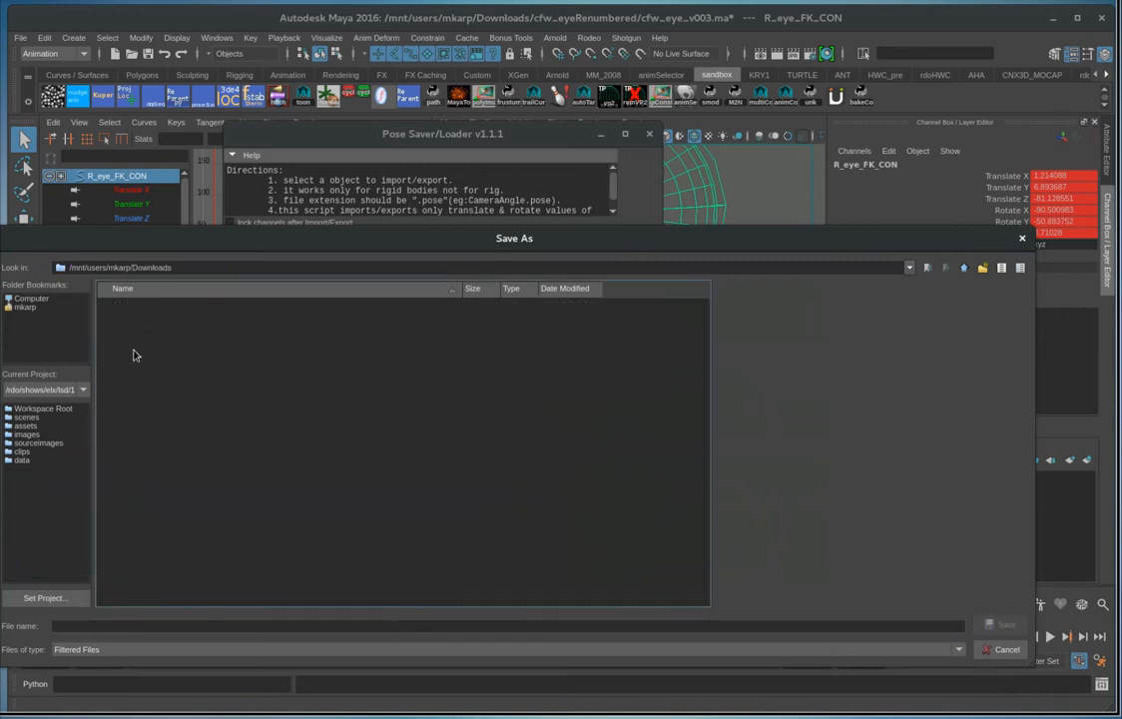
double_click(160, 315)
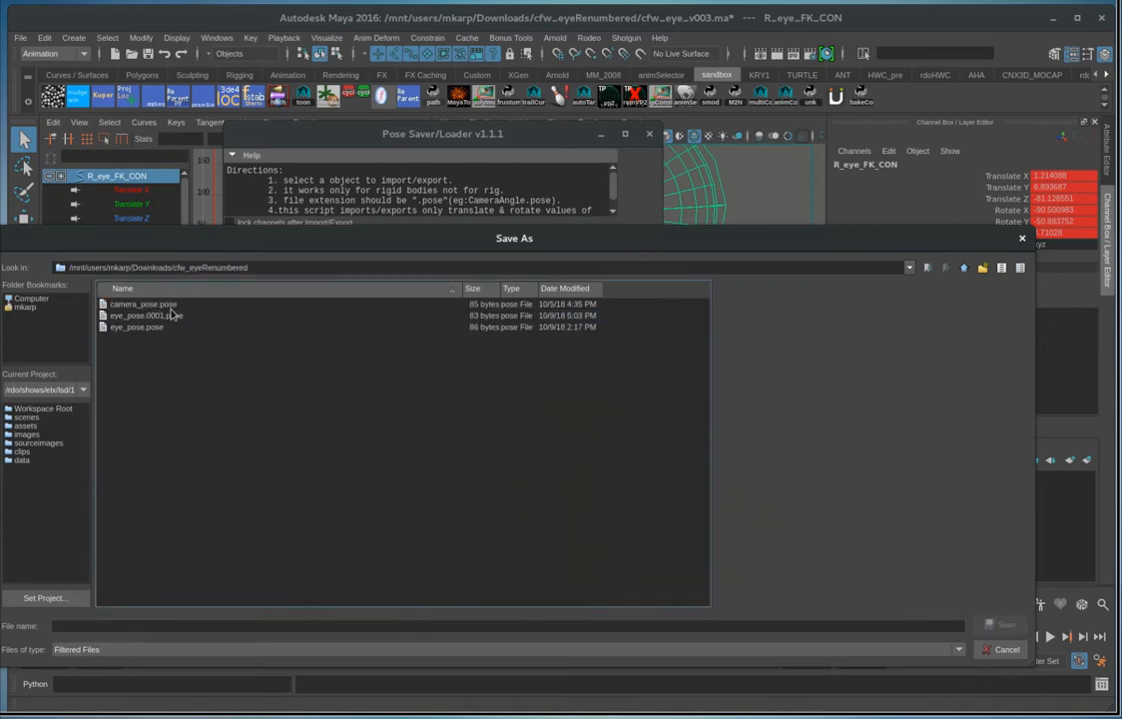
left_click(165, 316)
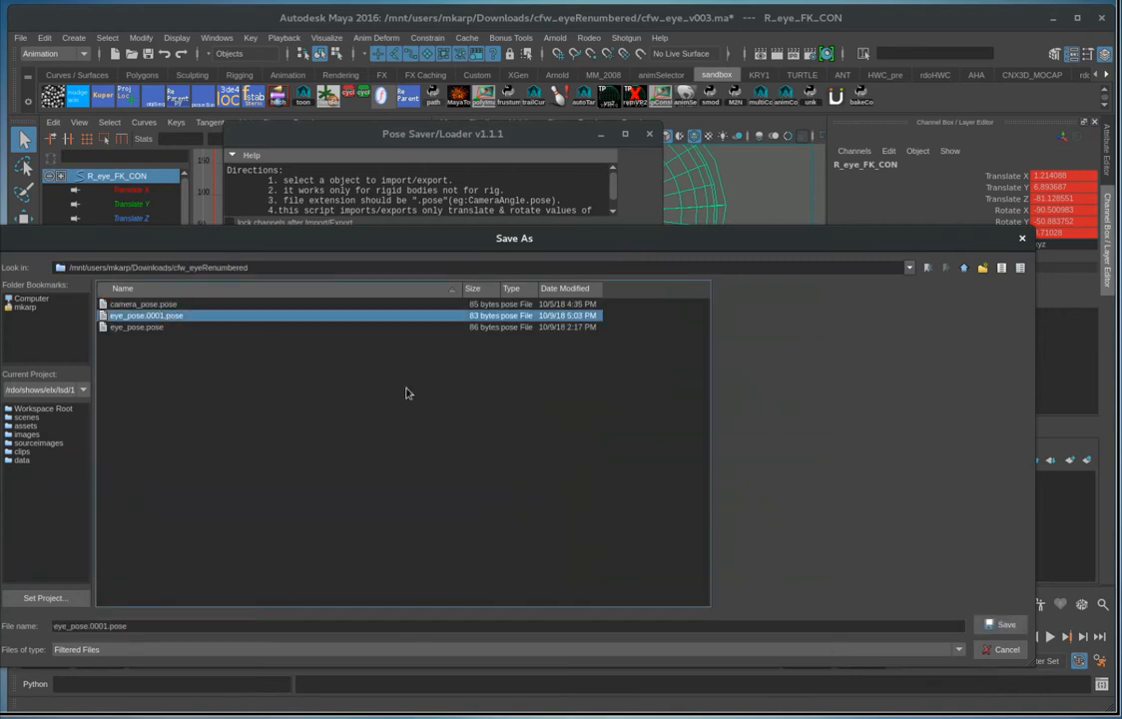
left_click(1001, 625)
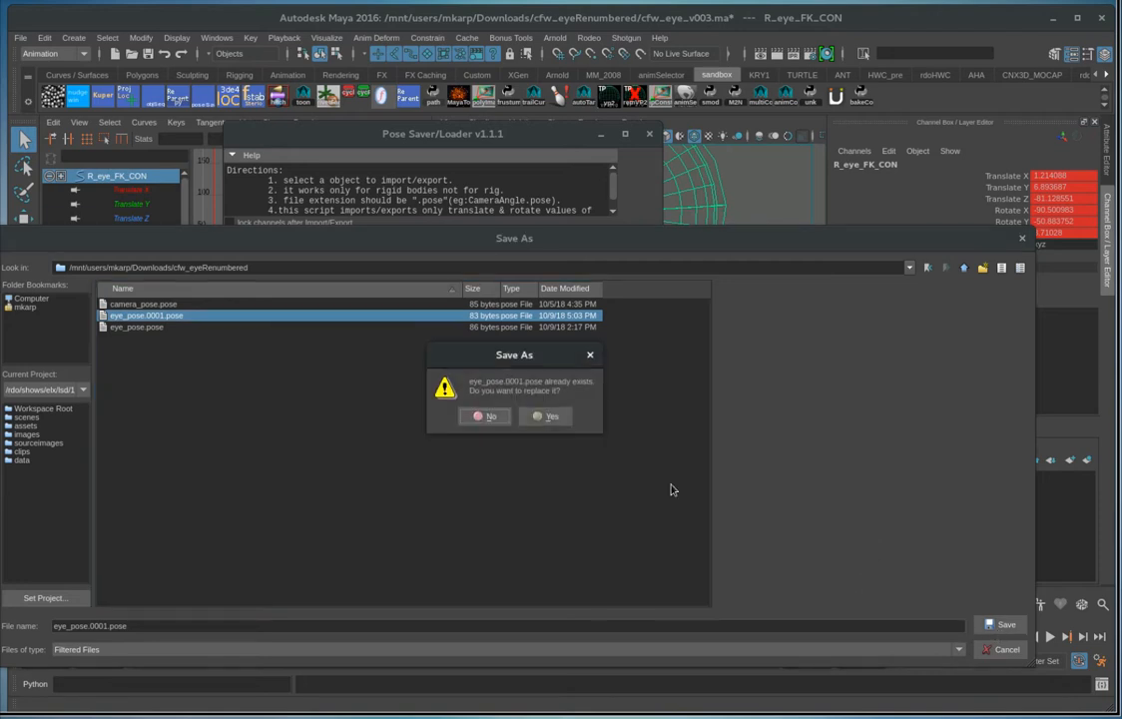
left_click(547, 417)
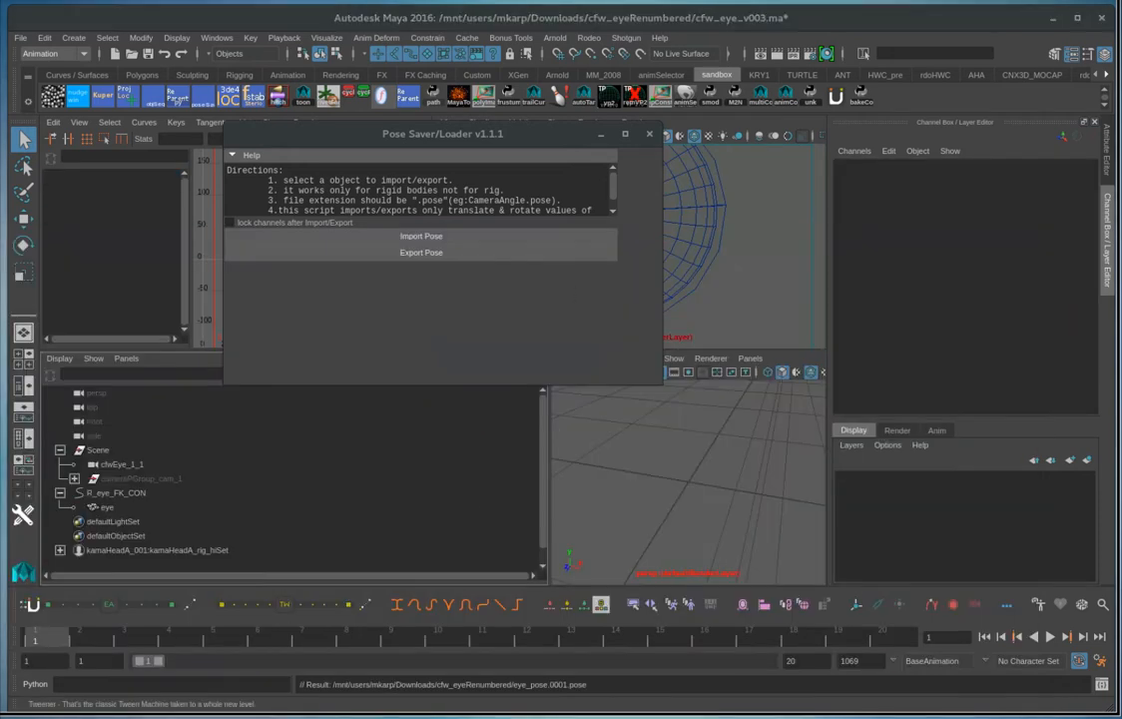
Switch to 3DEqualizer4 and add a new object point group named "eye"
key("alt+Tab")
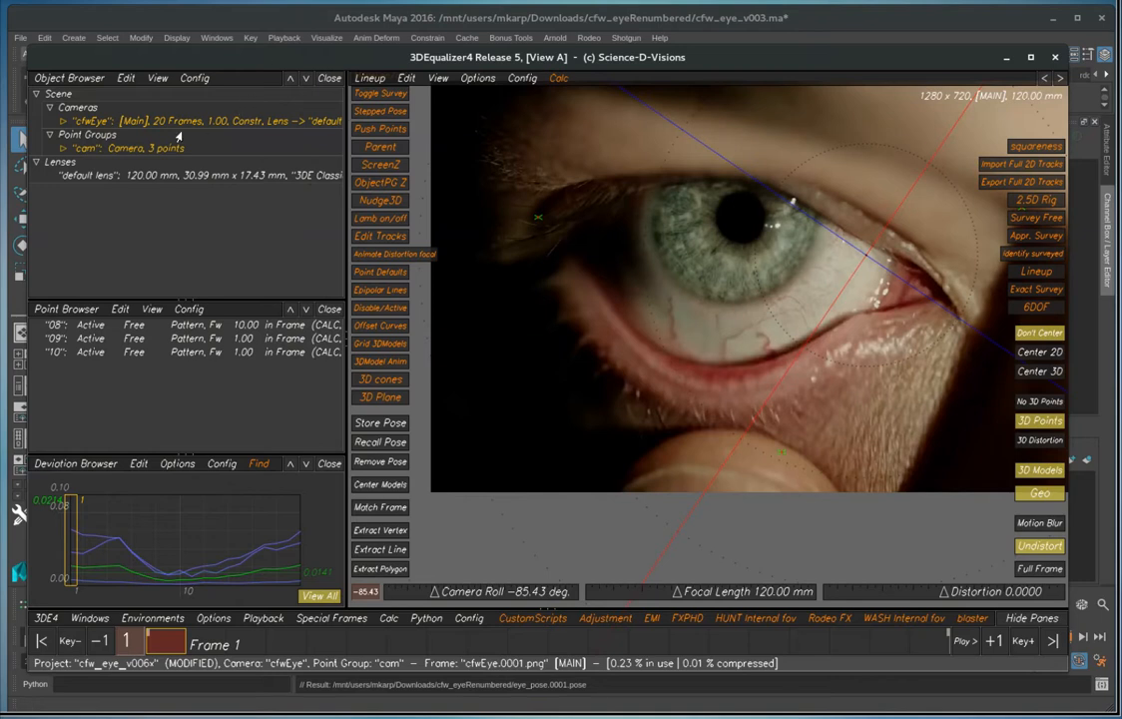
right_click(103, 150)
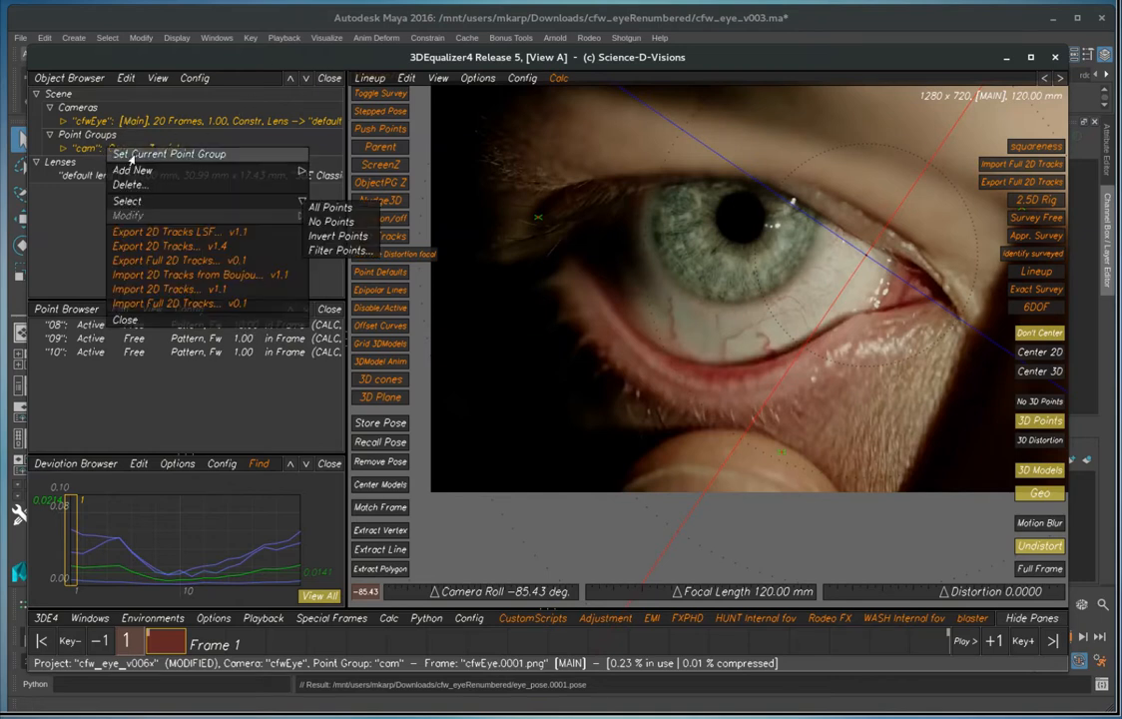
mouse_move(140, 171)
left_click(340, 178)
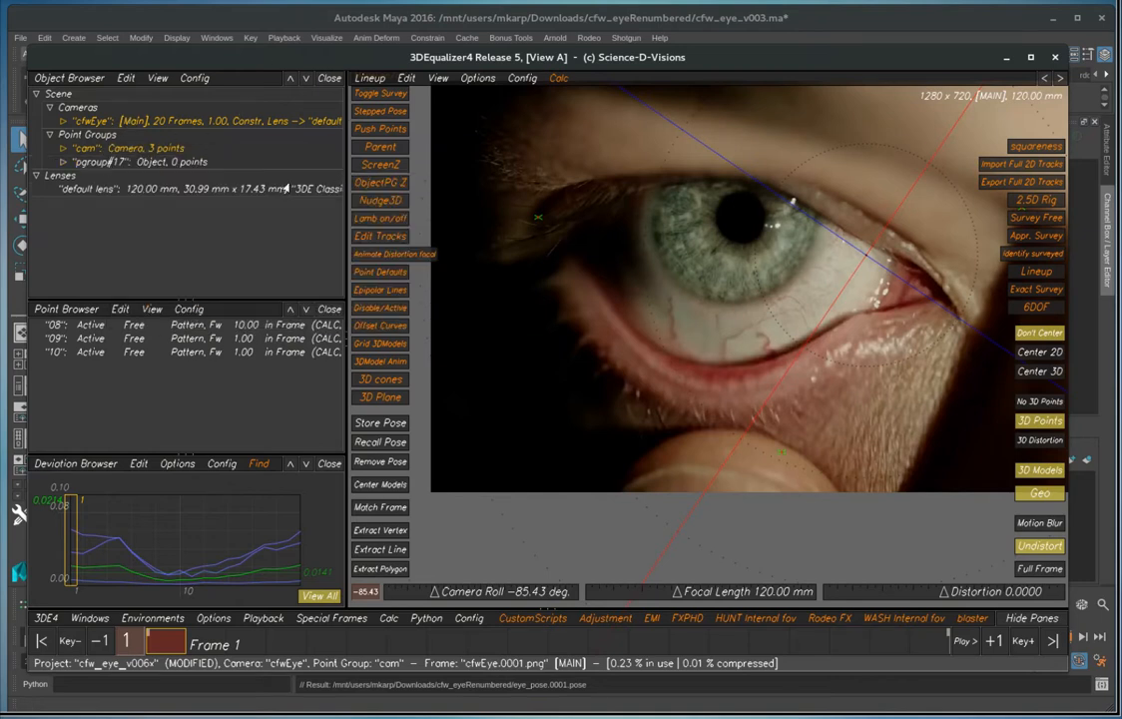
double_click(135, 163)
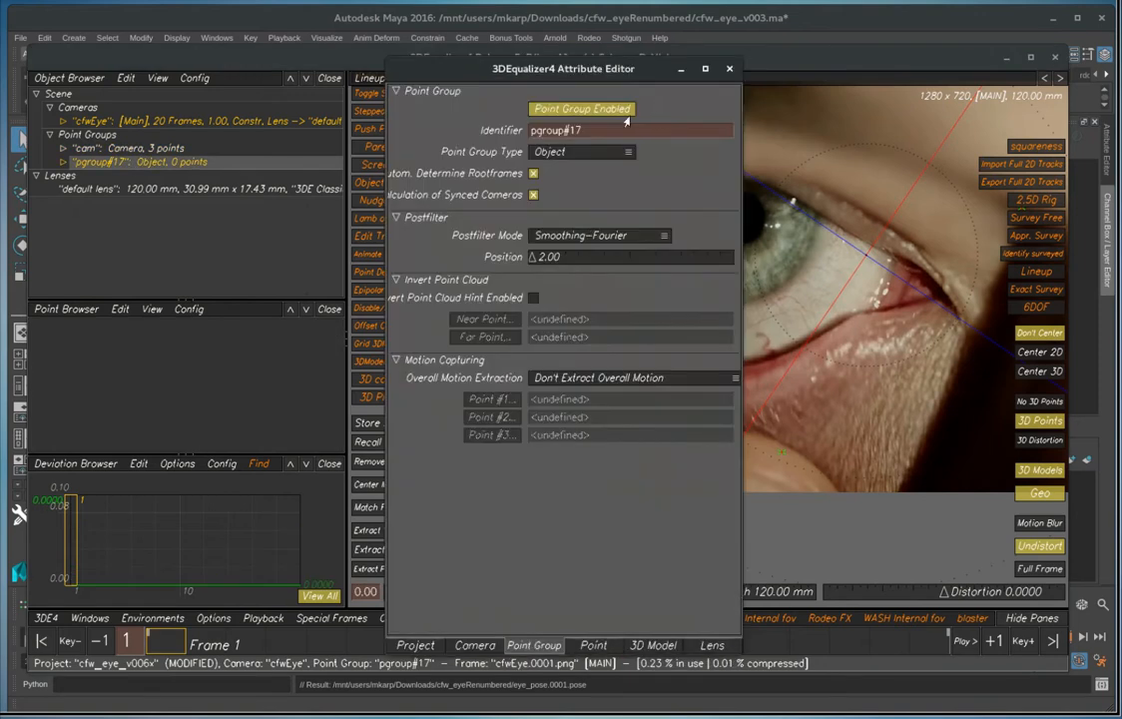
key("ctrl+a")
type("eye")
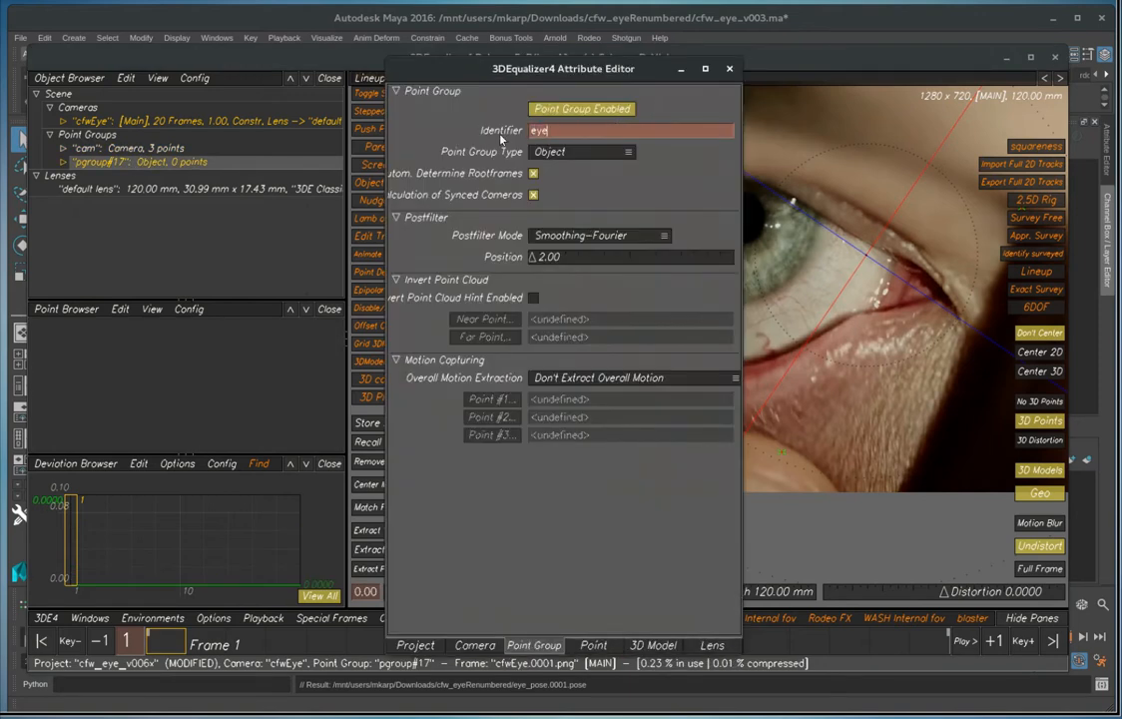
key("Return")
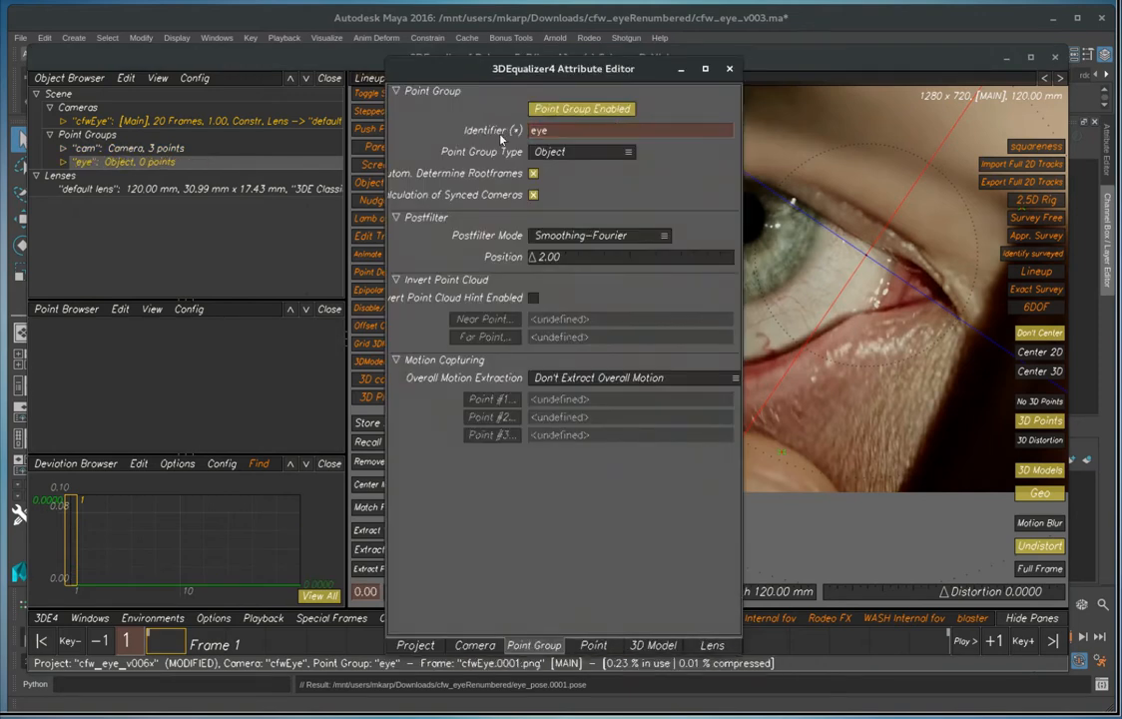
left_click(730, 70)
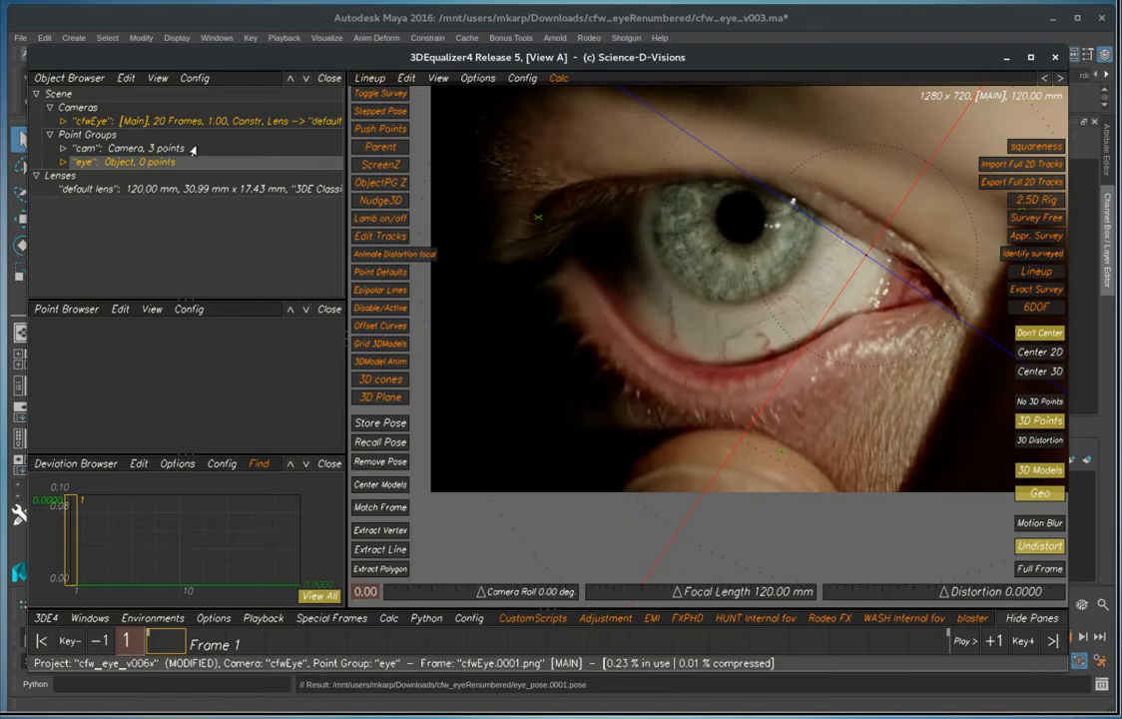
Import eyeball.0000.obj from the cfw_eyeRenumbered folder as a 3D model of the "eye" object point group
left_click(61, 161)
right_click(106, 192)
mouse_move(140, 196)
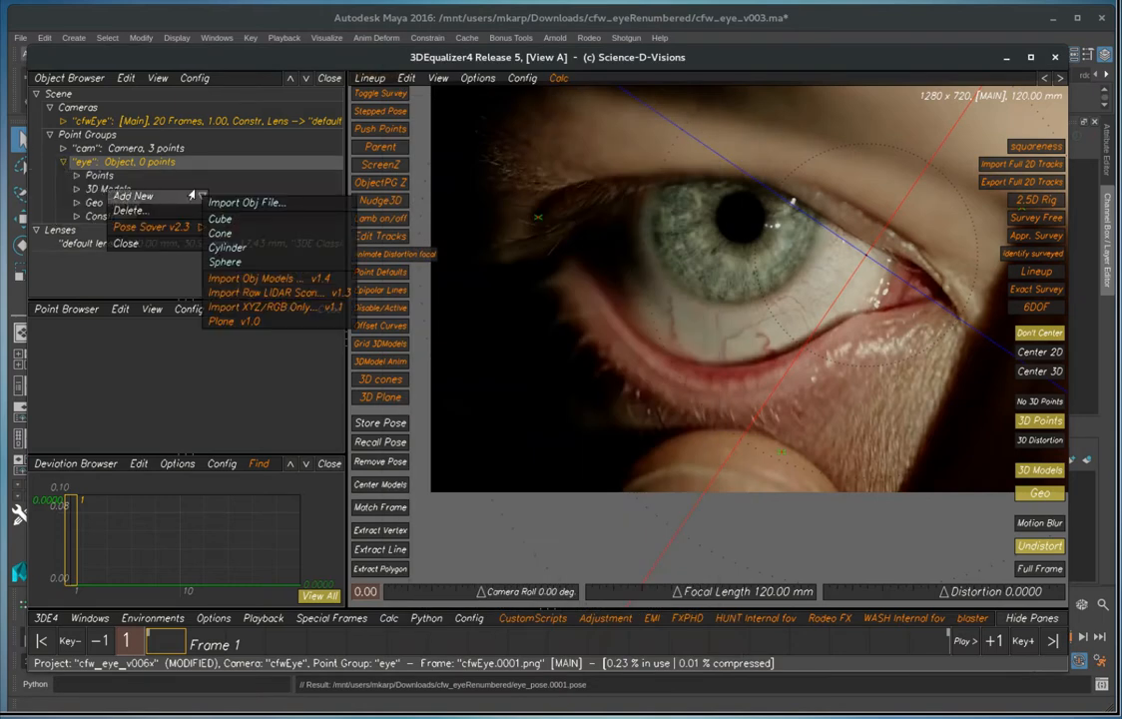
left_click(244, 204)
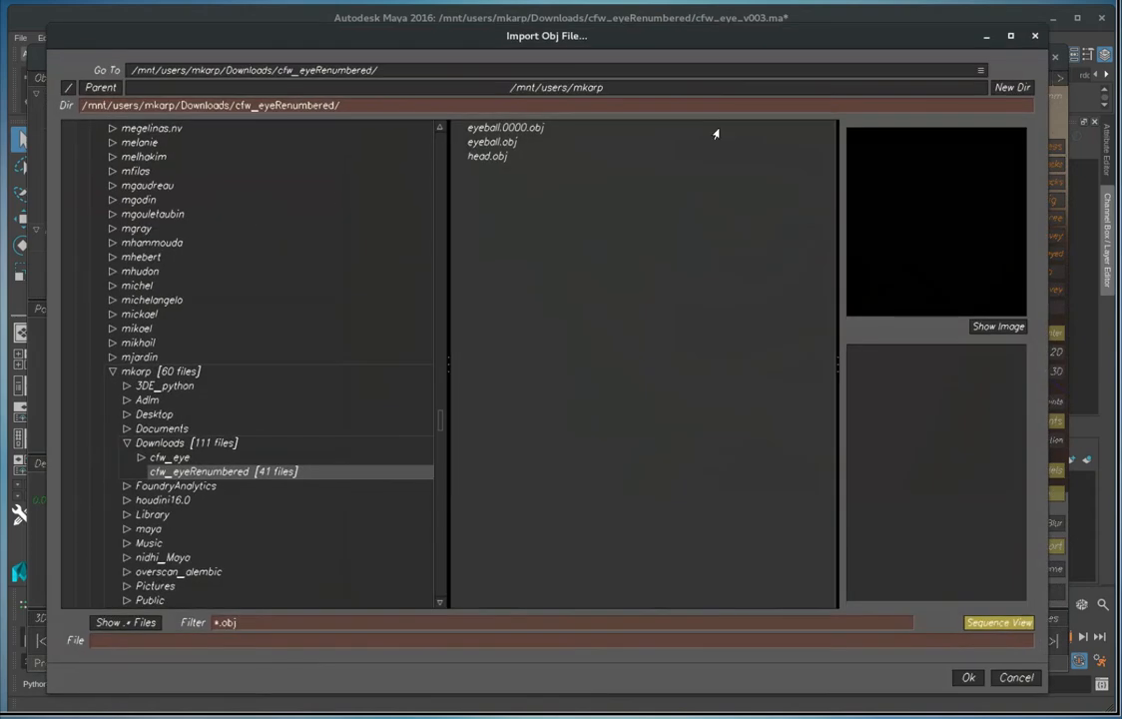
left_click(530, 127)
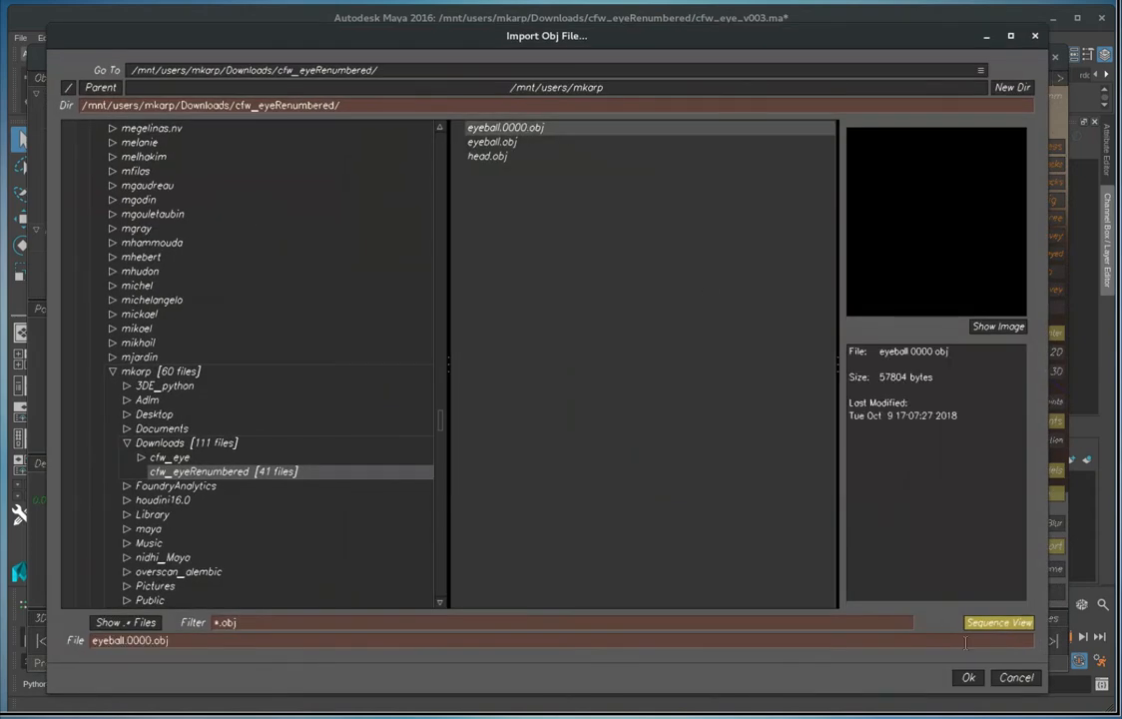
left_click(969, 677)
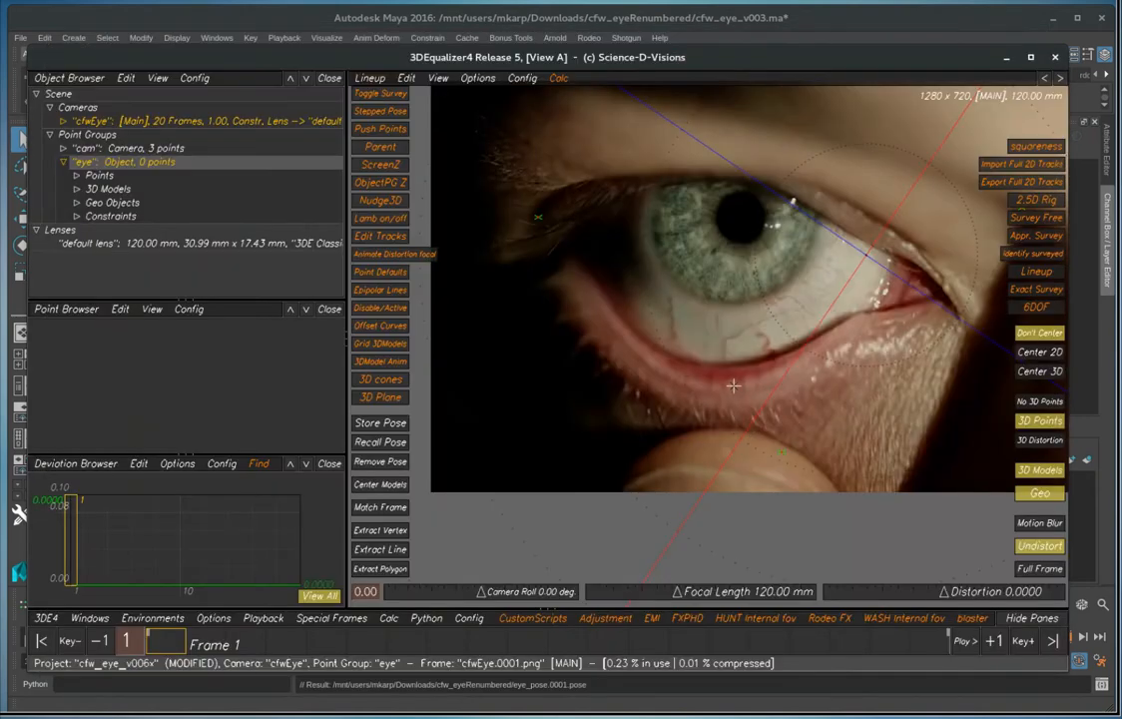
Switch to the 3D Orientation view and examine where the "eye" point group sits relative to the camera
key("F6")
right_click_drag(768, 440, 880, 504)
middle_click_drag(841, 478, 625, 314)
right_click_drag(625, 315, 601, 278)
middle_click_drag(601, 279, 670, 282)
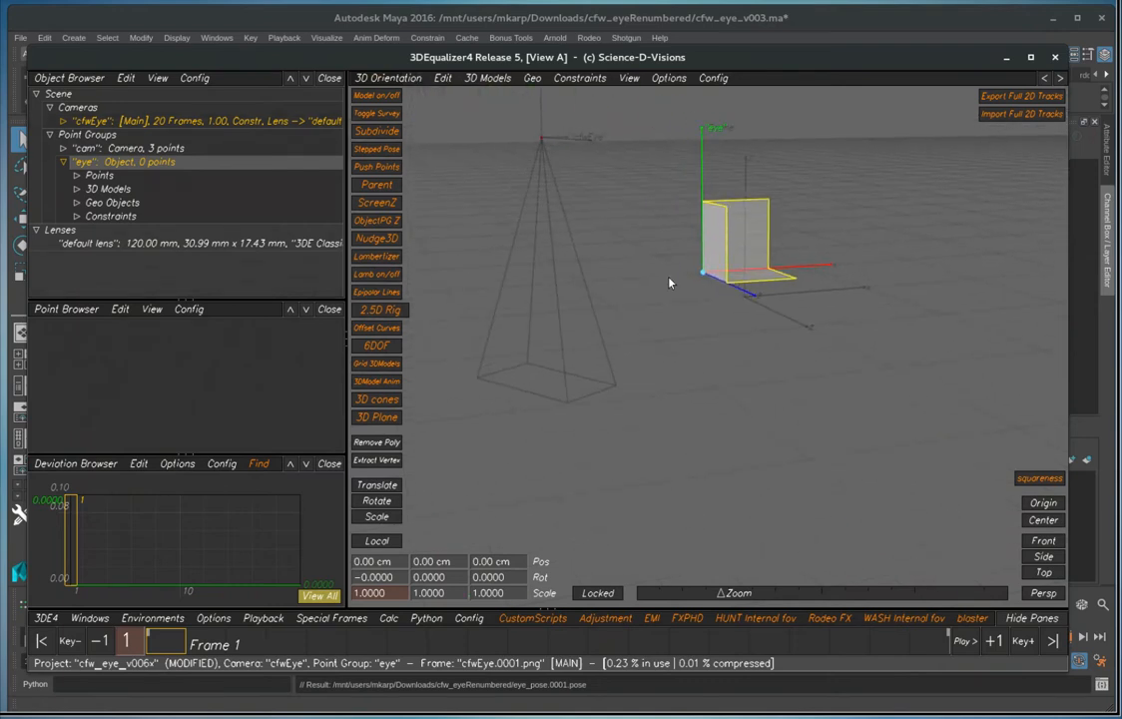
right_click_drag(705, 277, 735, 344)
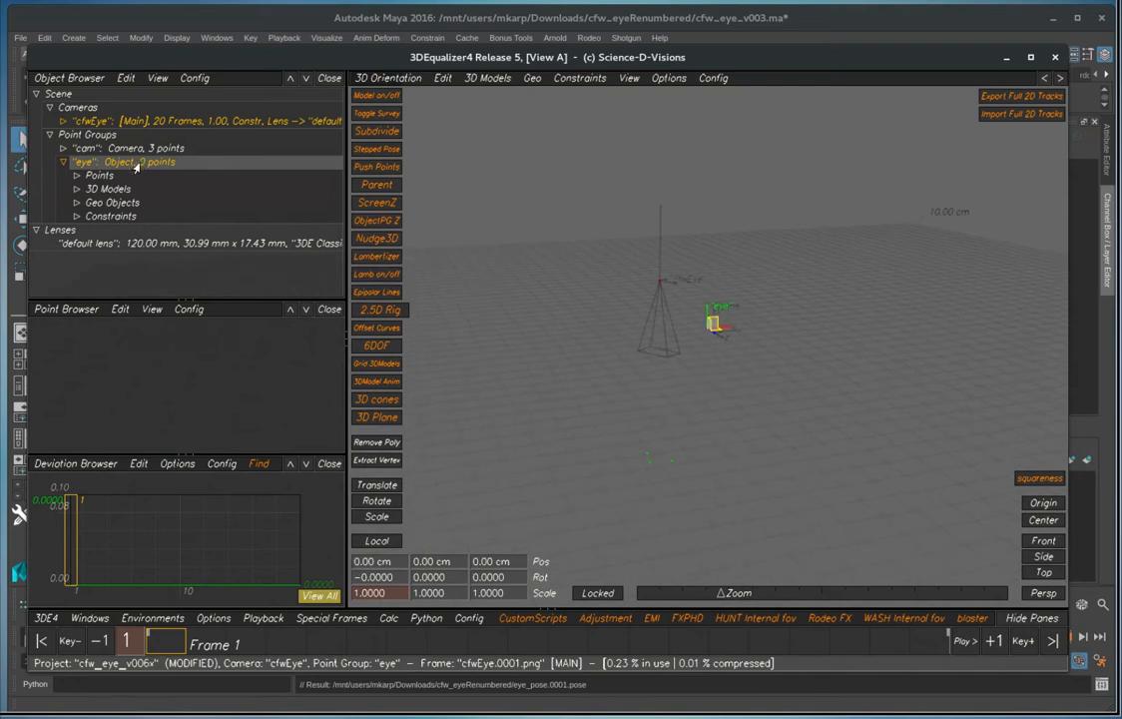
Import eye_pose.0001.pose onto the "eye" point group at frame 1 with Pose Saver/Loader, using type ObjectPGroup
left_click(45, 618)
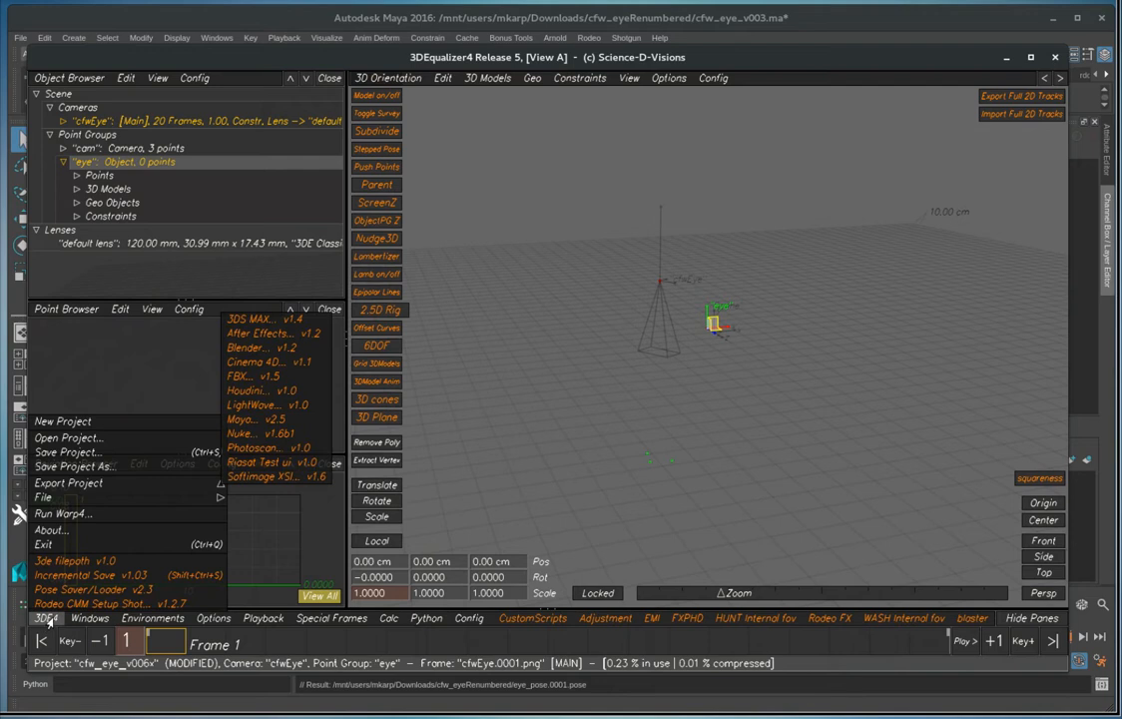
left_click(83, 591)
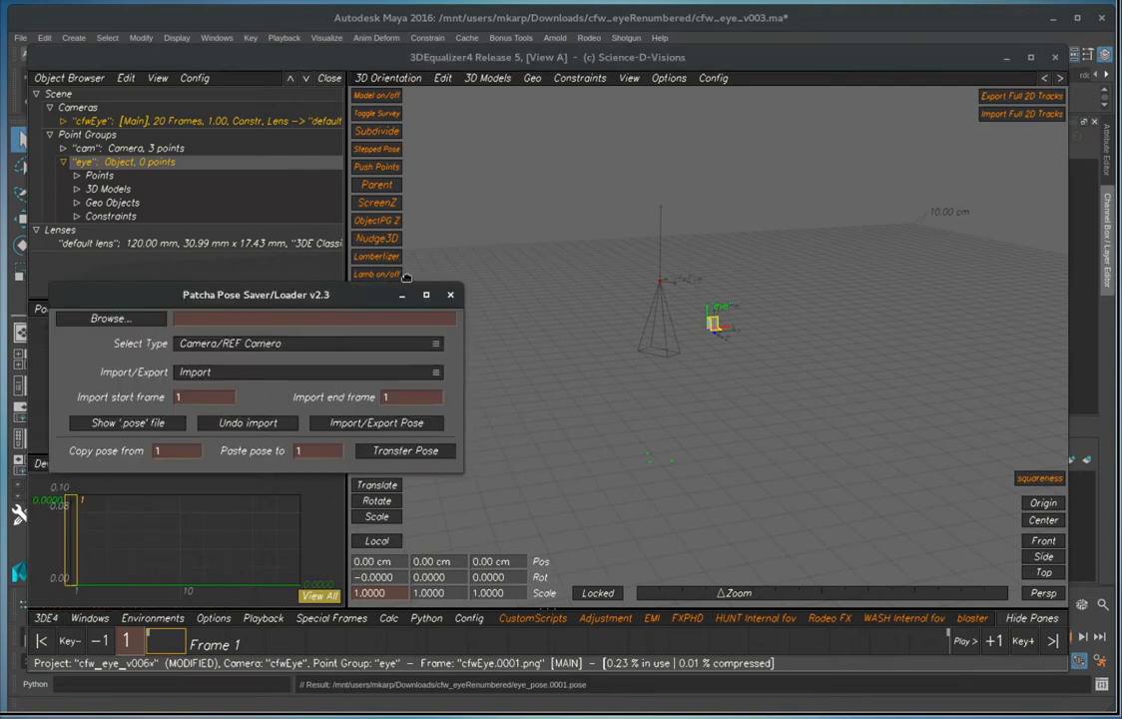
left_click(436, 316)
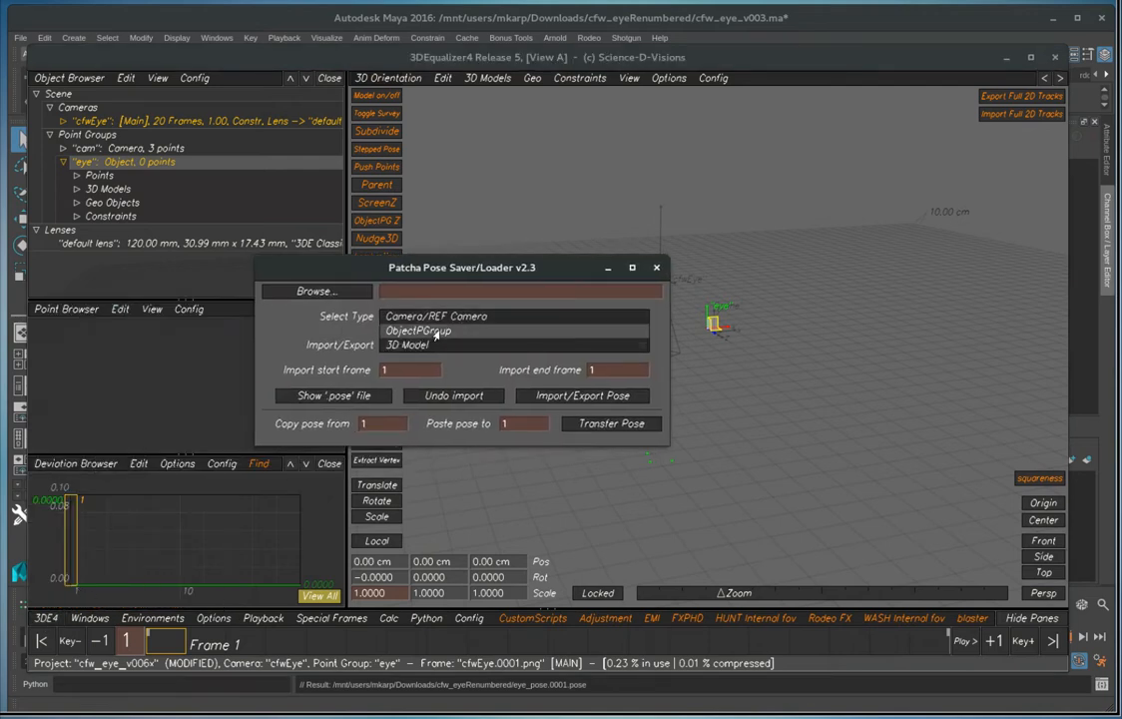
left_click(433, 338)
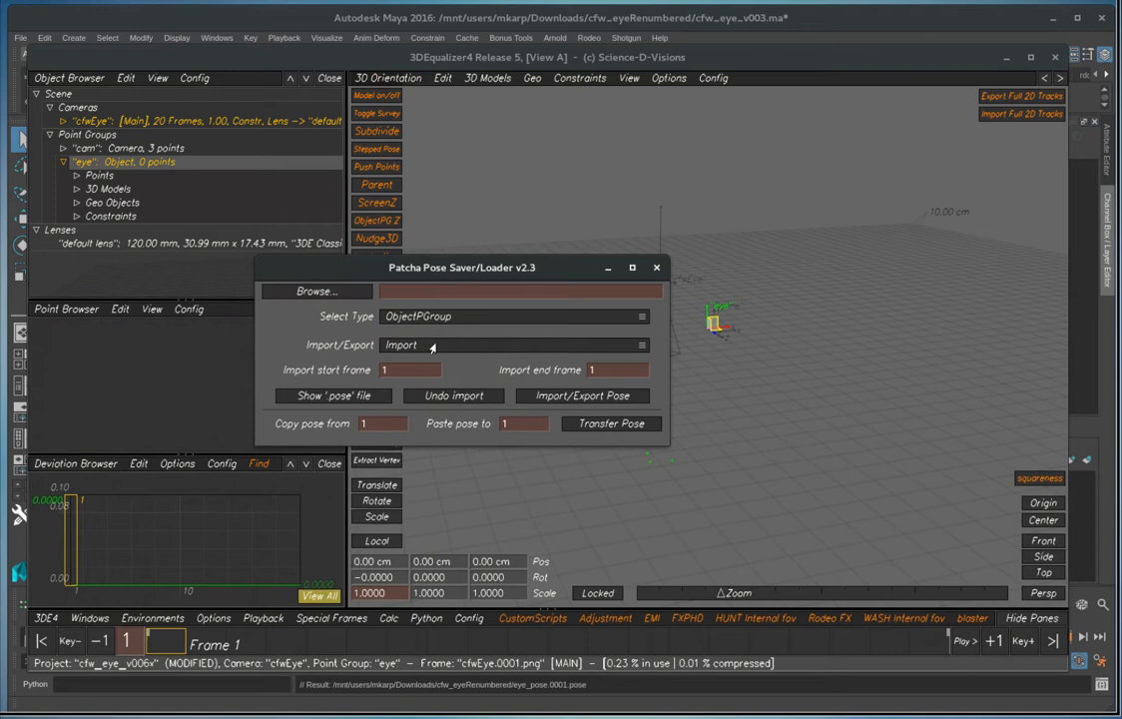
left_click(313, 292)
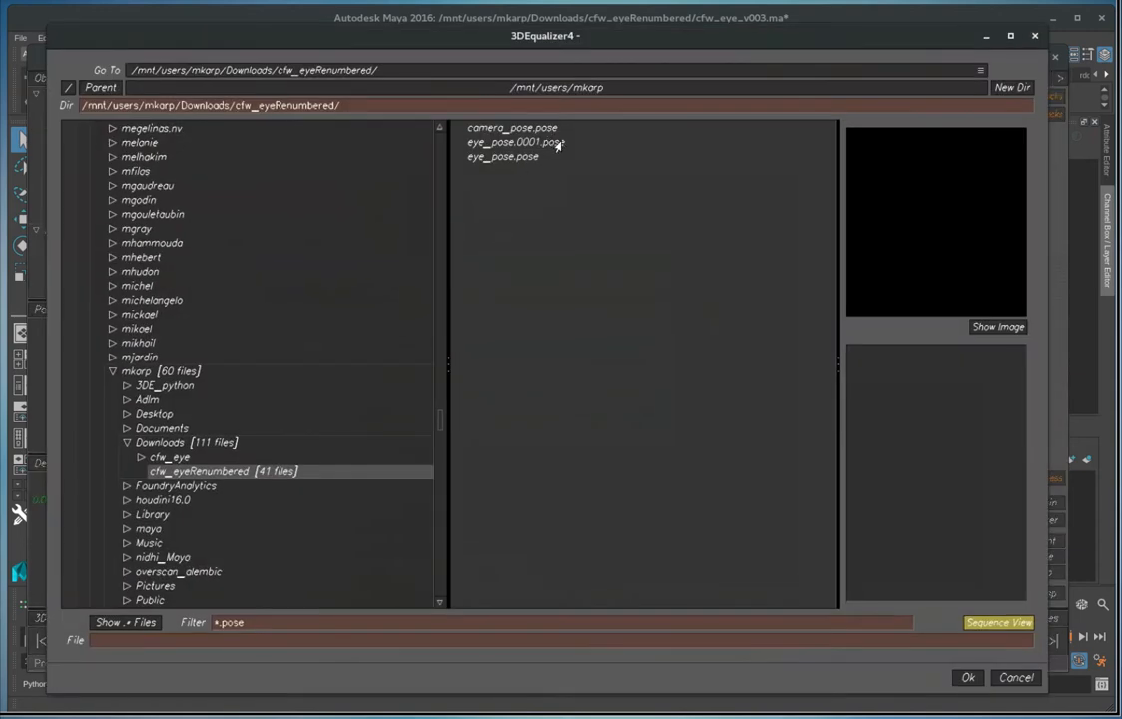
left_click(535, 143)
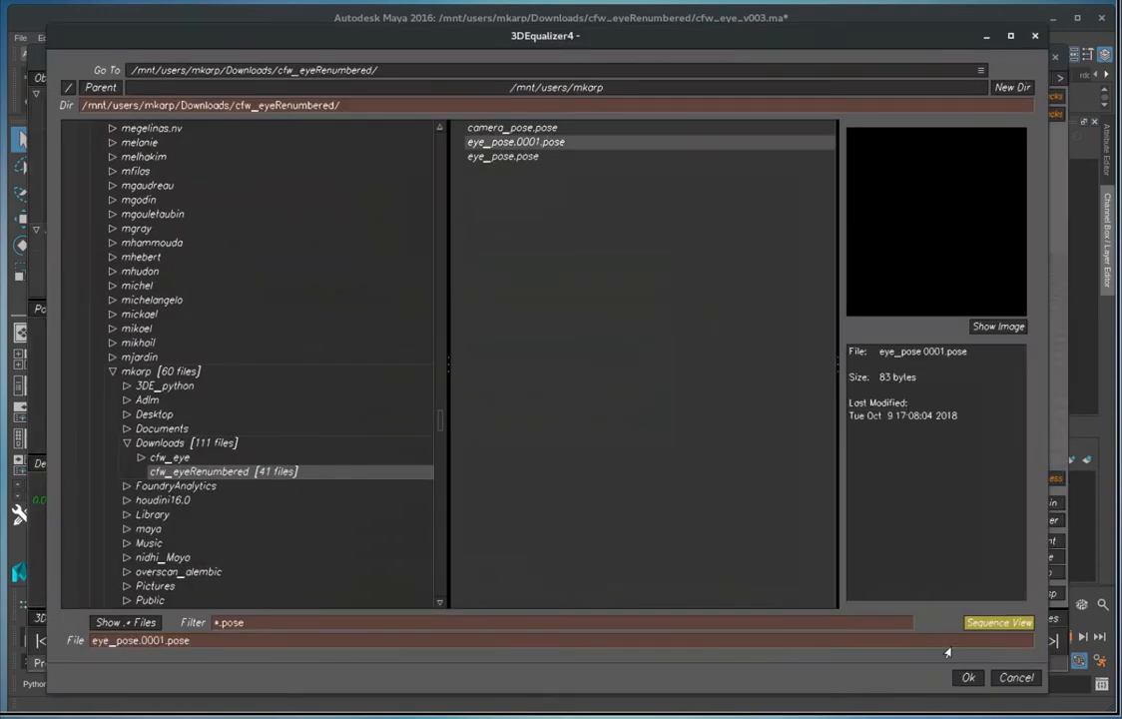
left_click(964, 677)
left_click_drag(577, 198, 416, 256)
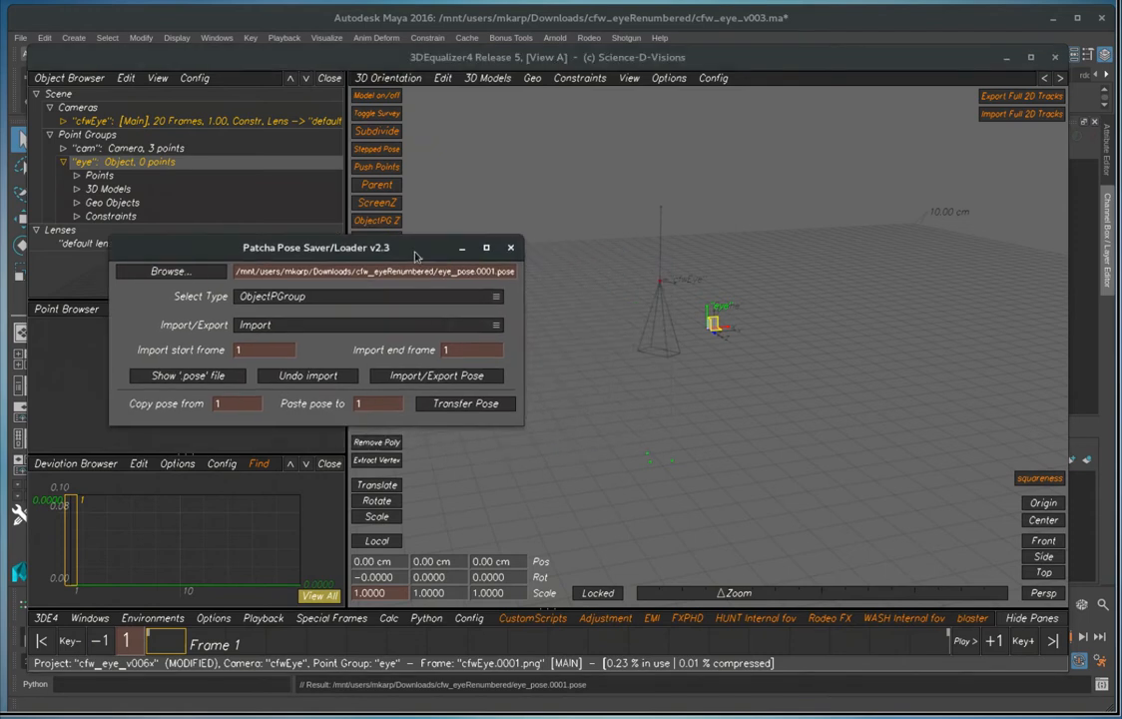
left_click(432, 376)
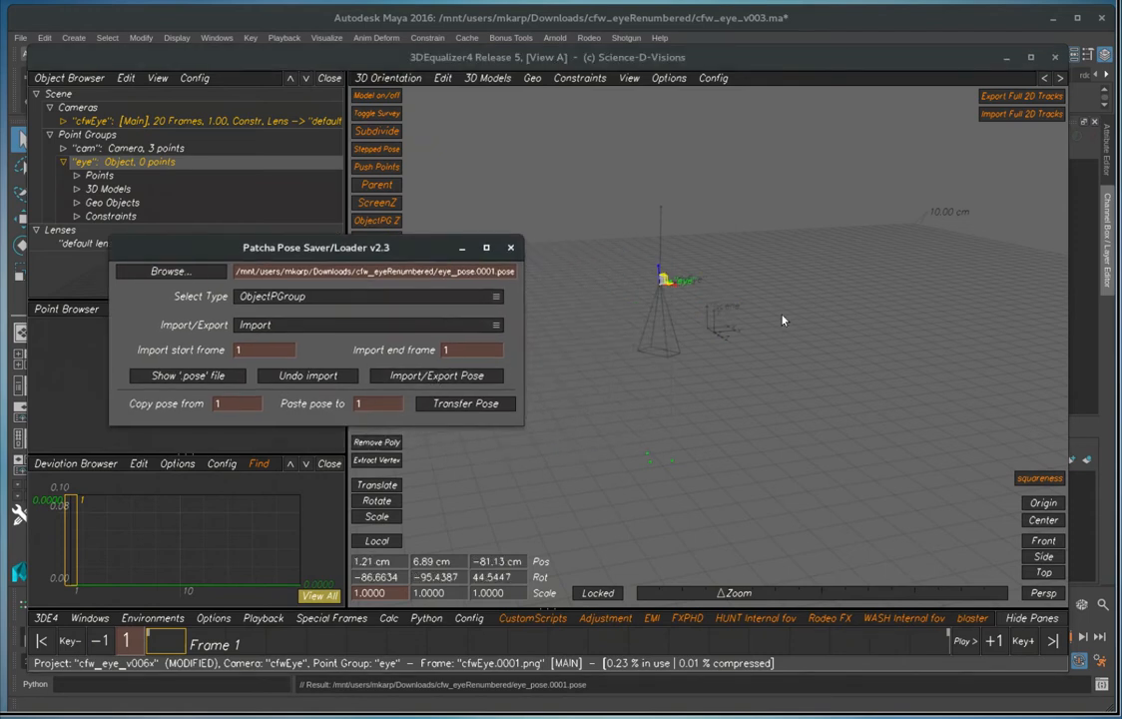
Inspect the posed eyeball in the 3D view and against the footage in the Lineup view
left_click(704, 325)
right_click_drag(682, 309, 779, 368, "alt")
middle_click_drag(654, 245, 762, 349, "alt")
key("F5")
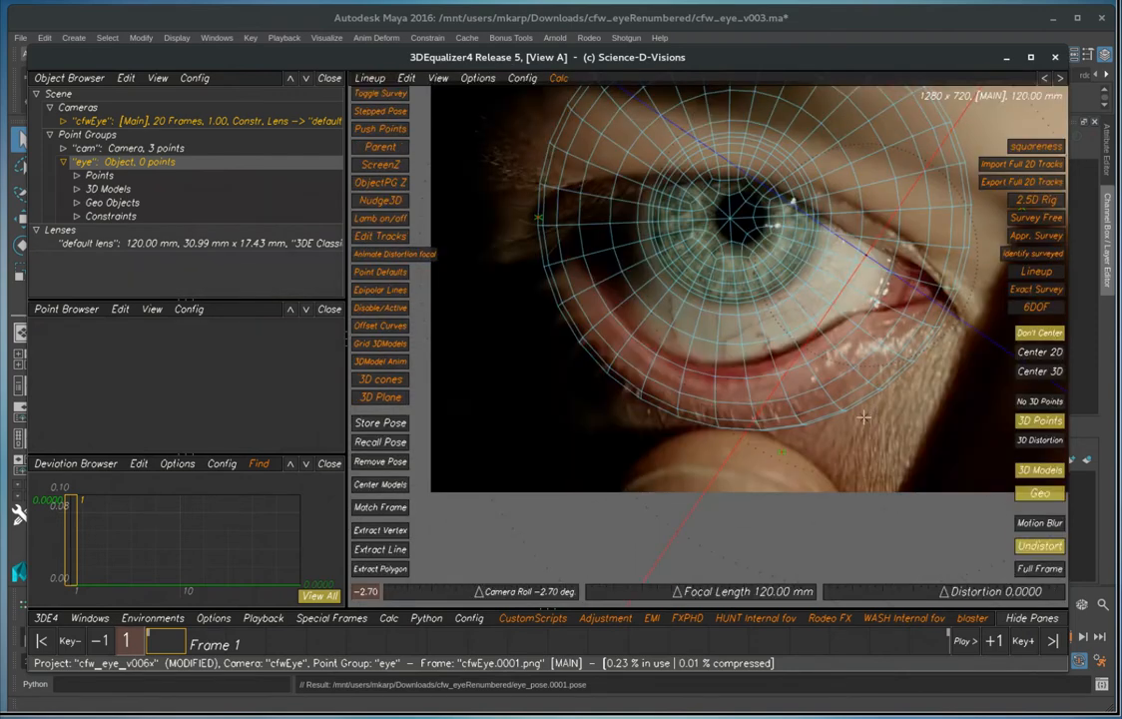
scroll(869, 422, "down", 3)
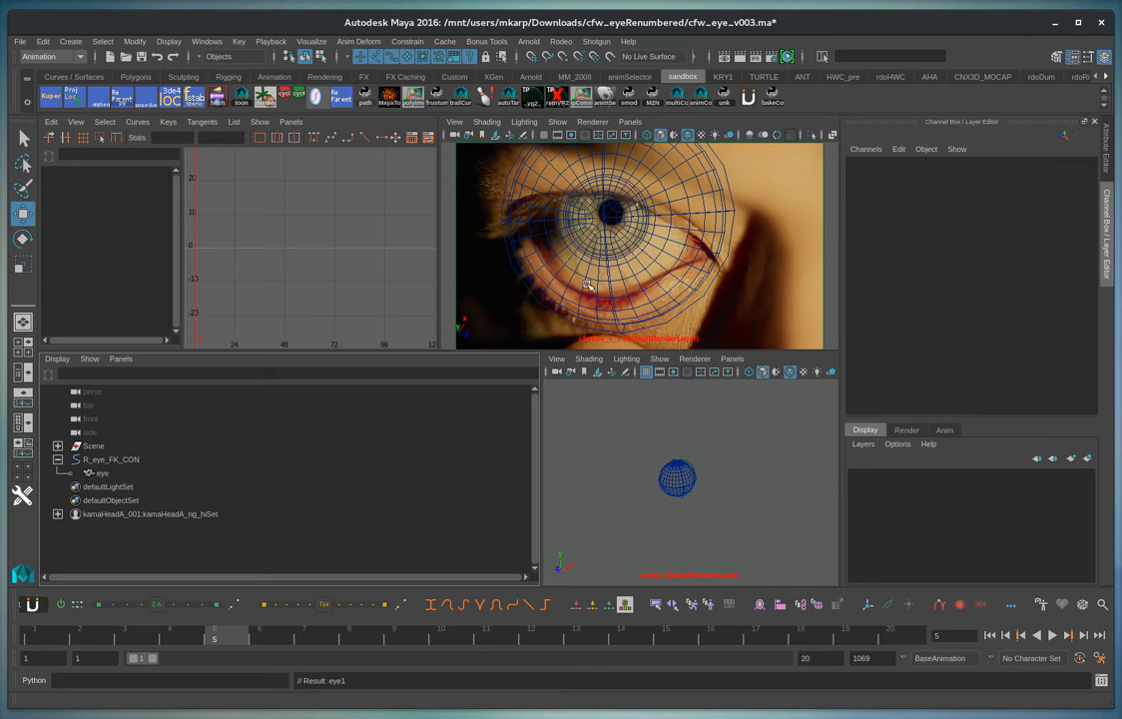
Create a locator in the Maya scene and name it eyeWintess.0005
left_click(70, 41)
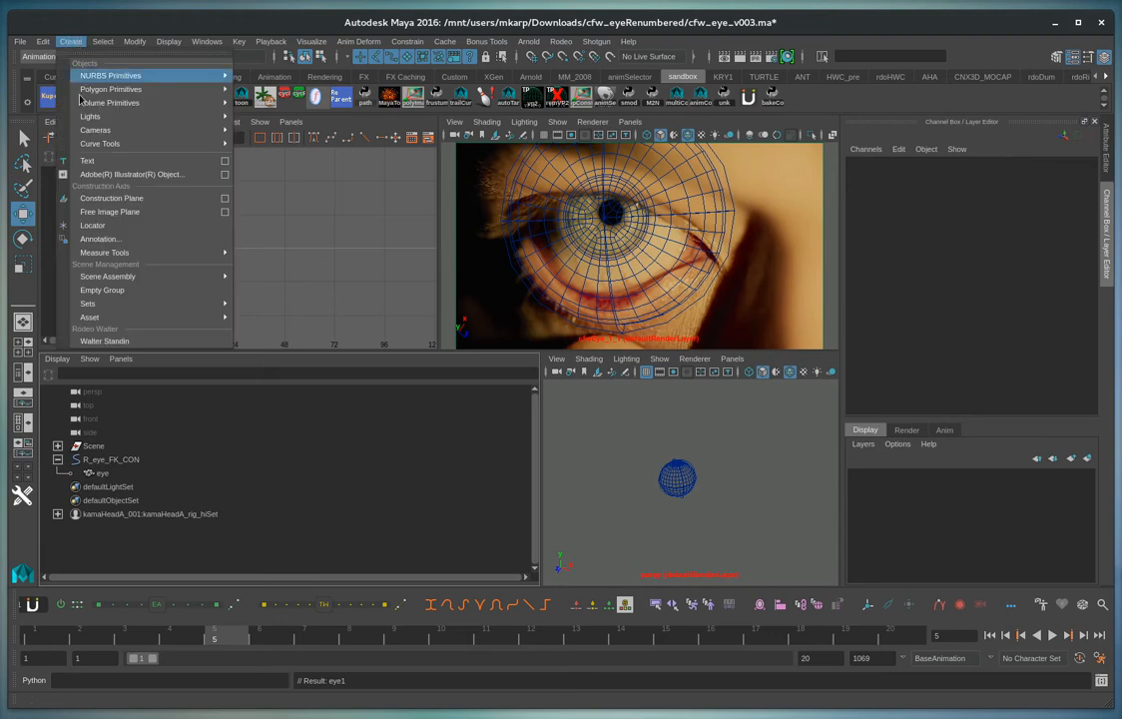
left_click(128, 226)
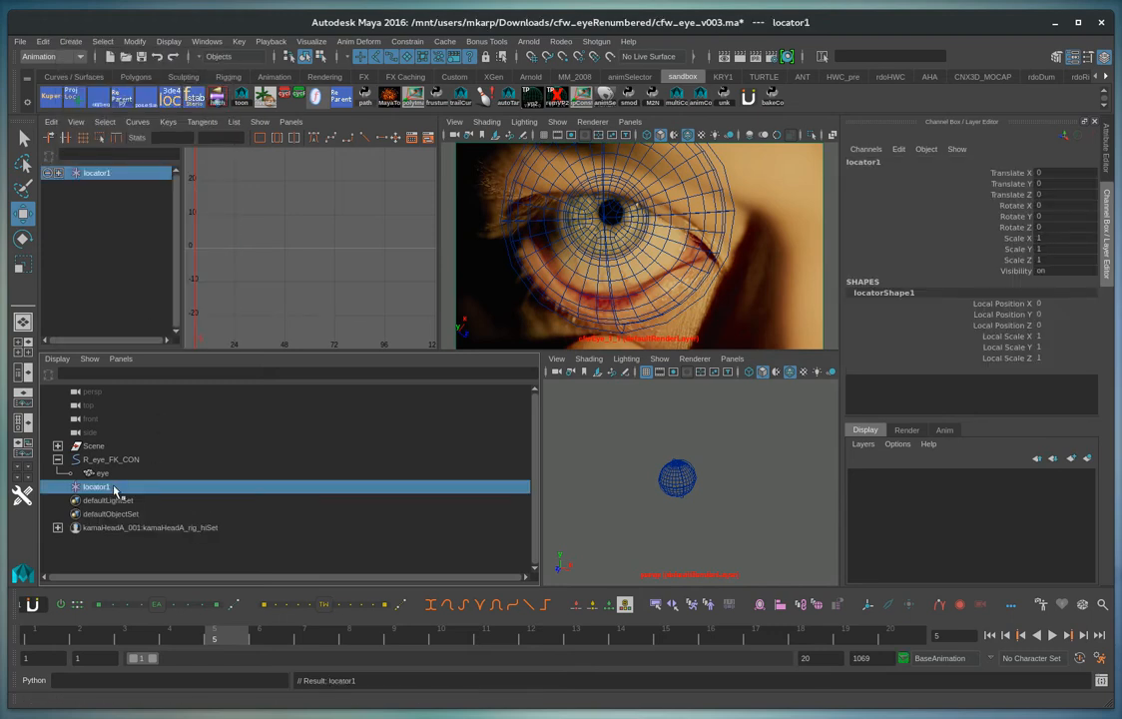
double_click(105, 487)
type("eyeWinfos.0005")
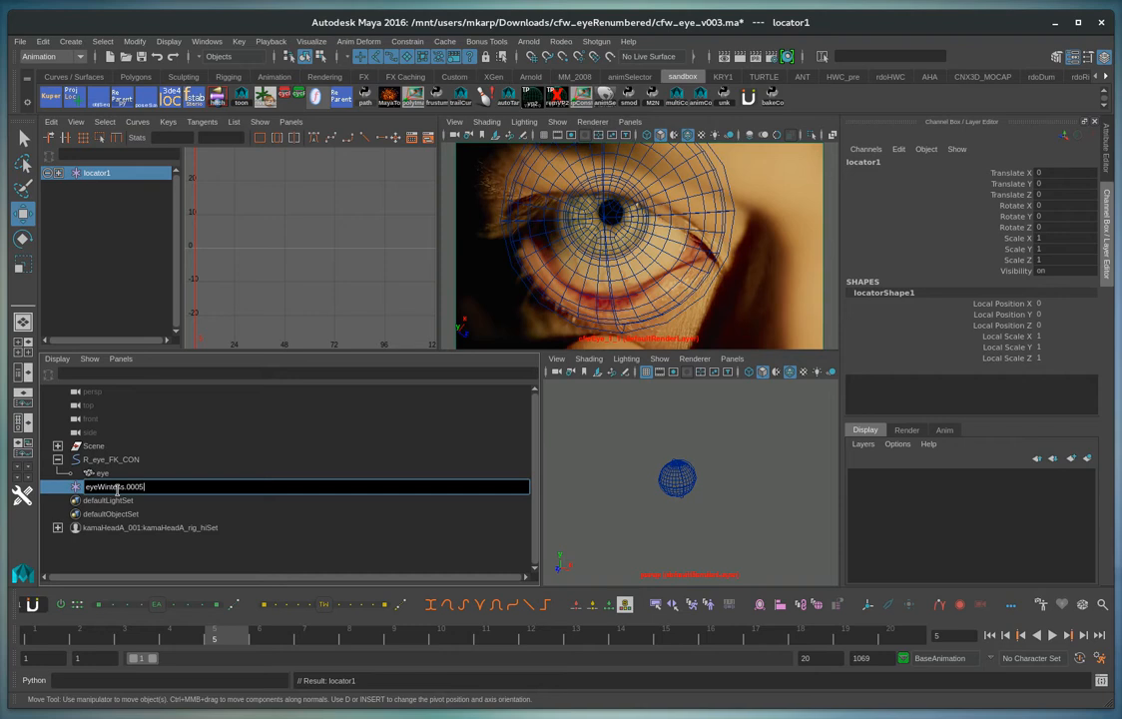
key("Return")
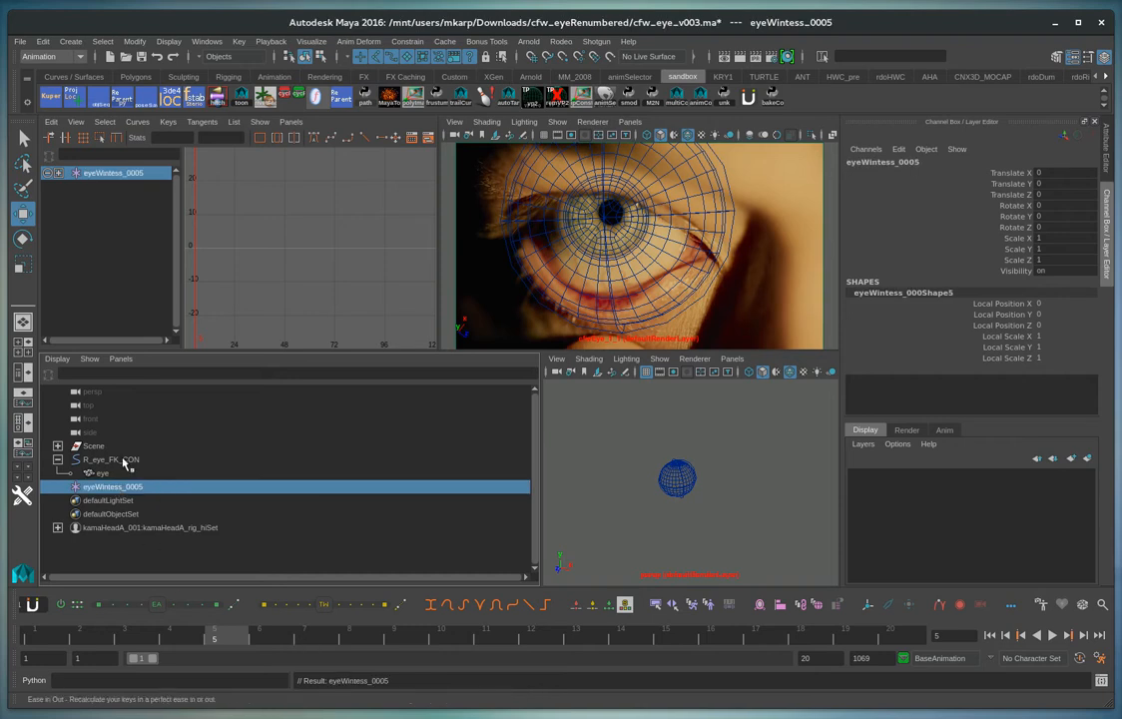
Match the eyeWintess_0005 locator to R_eye_FK_CON with a temporary parent constraint, and delete that constraint
left_click(125, 461)
left_click(121, 486, "ctrl")
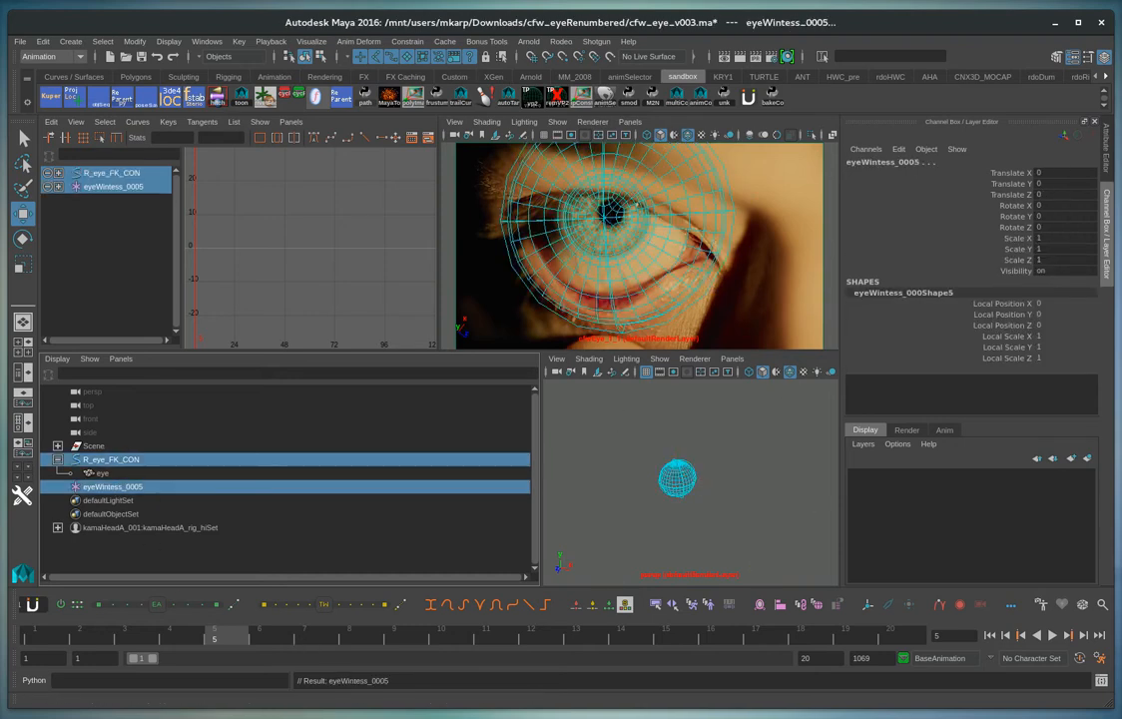
left_click(407, 41)
left_click(453, 77)
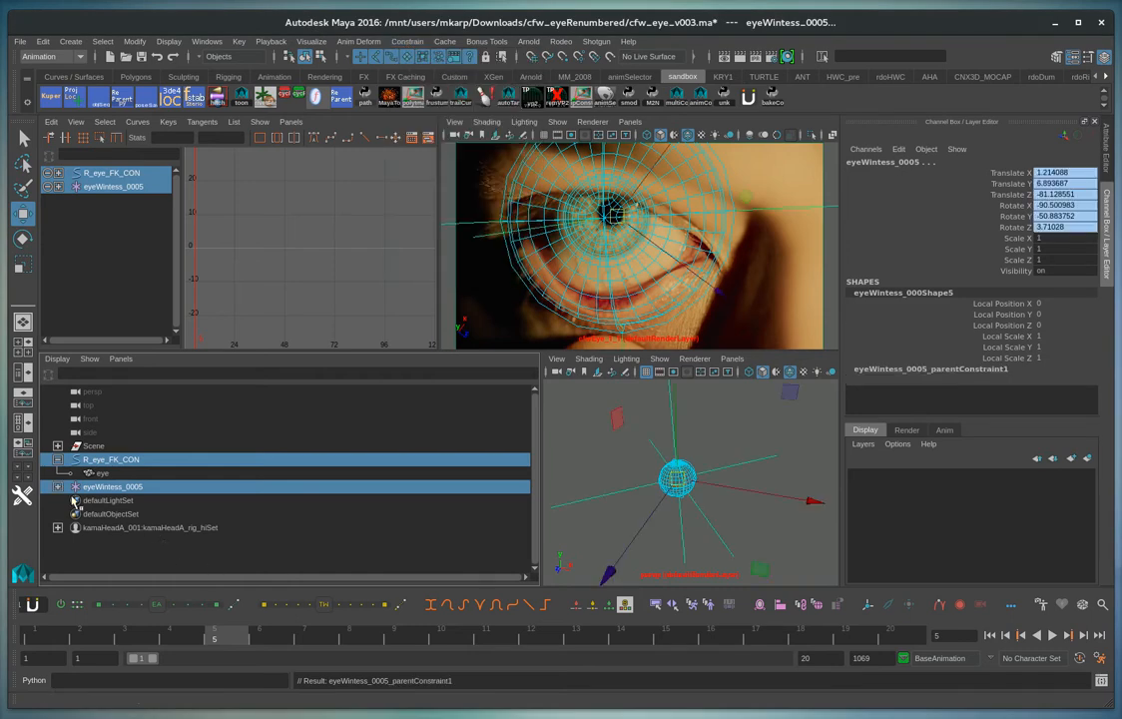
left_click(58, 486)
left_click(113, 500)
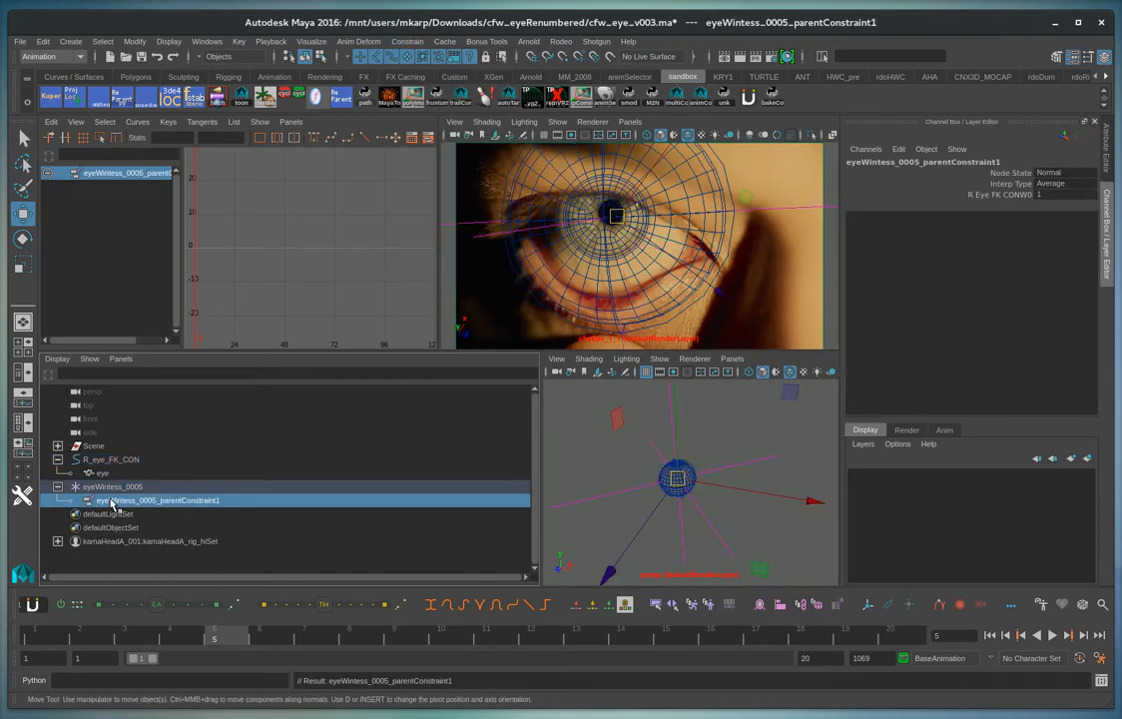
key("Delete")
Compare the transform values of the eyeWintess_0005 locator with those of R_eye_FK_CON
left_click(110, 487)
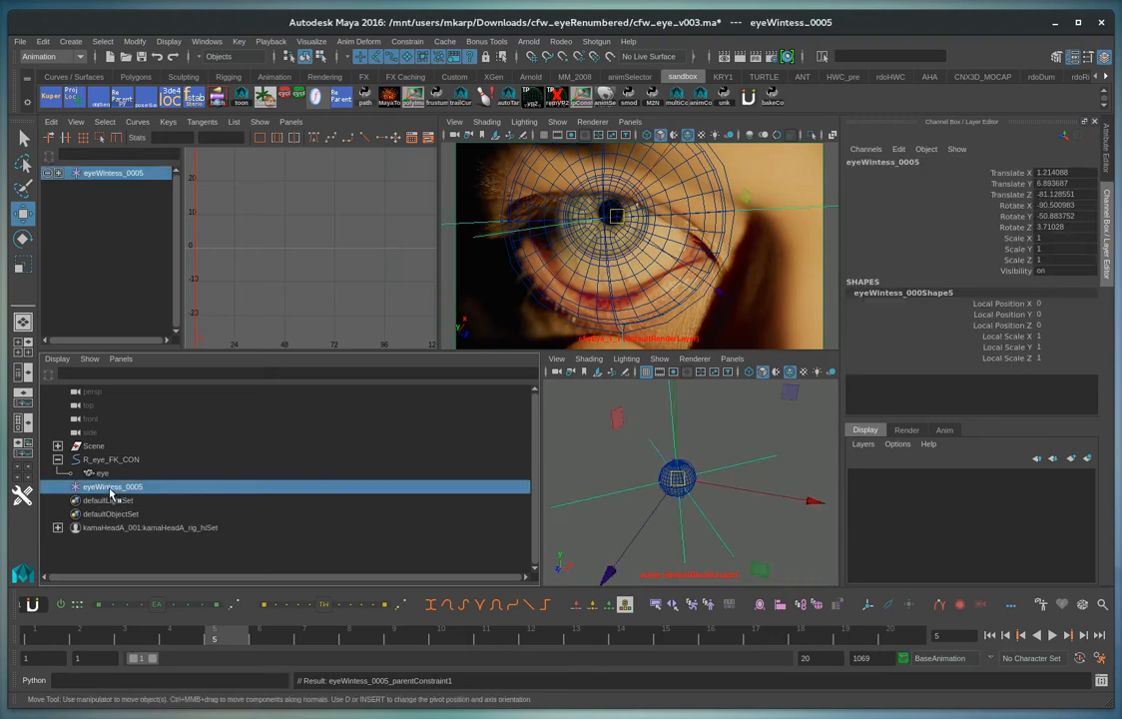
left_click(121, 461)
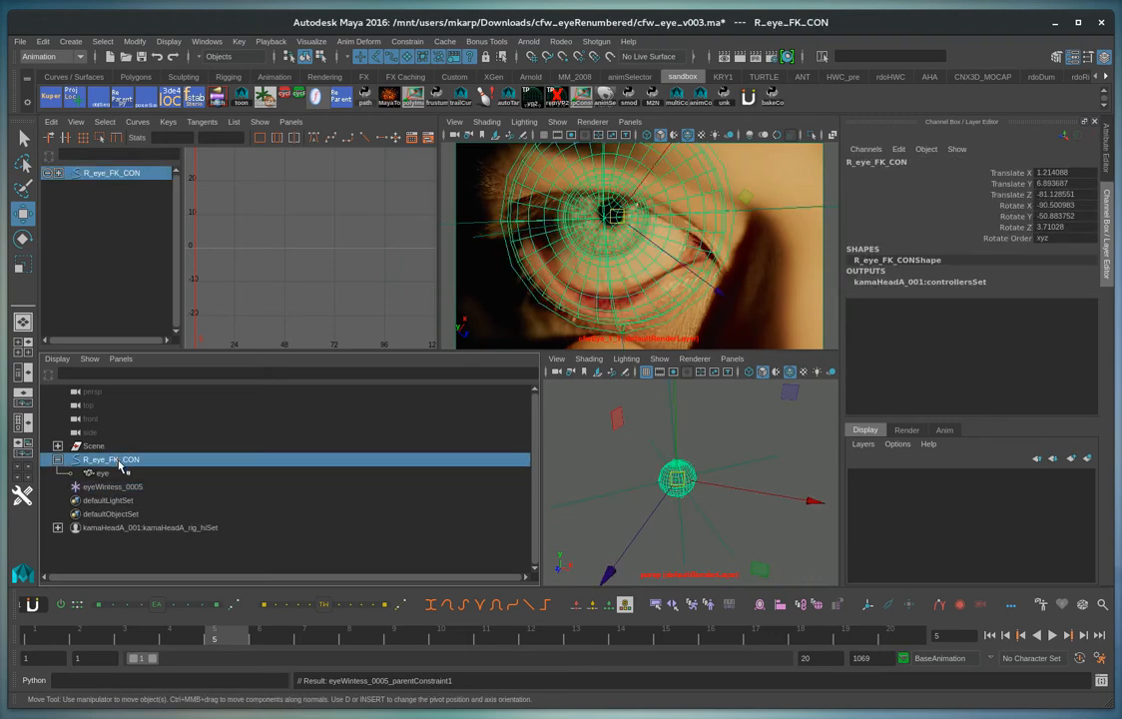
left_click(125, 486)
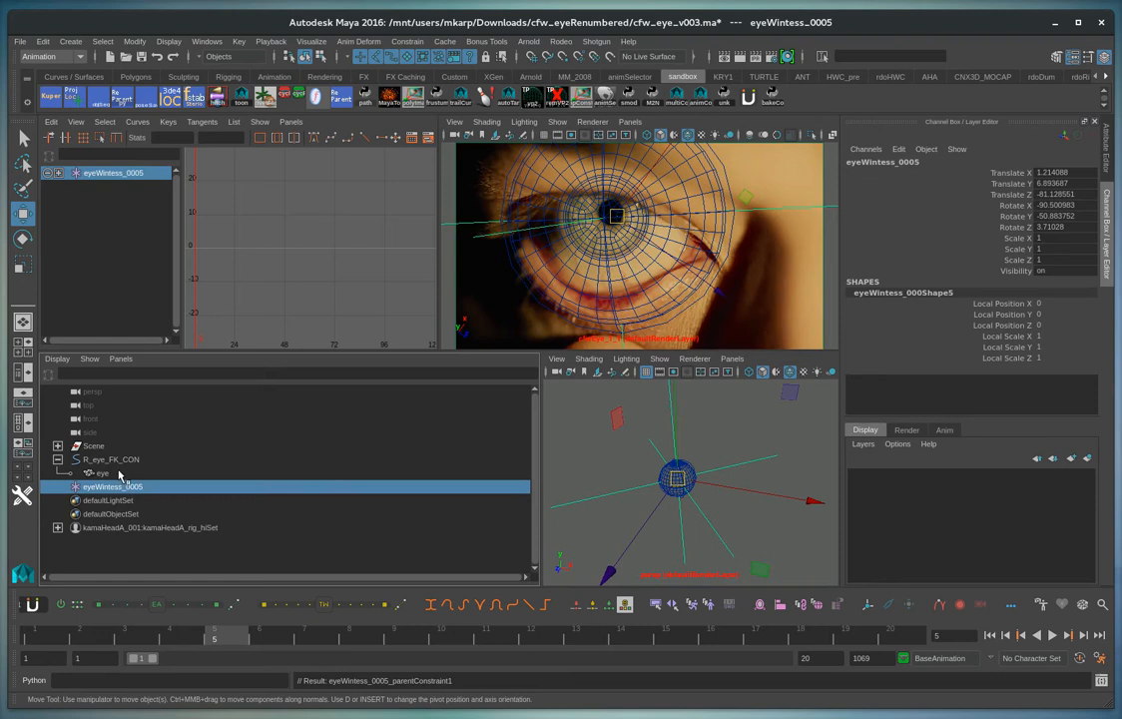
left_click(105, 473)
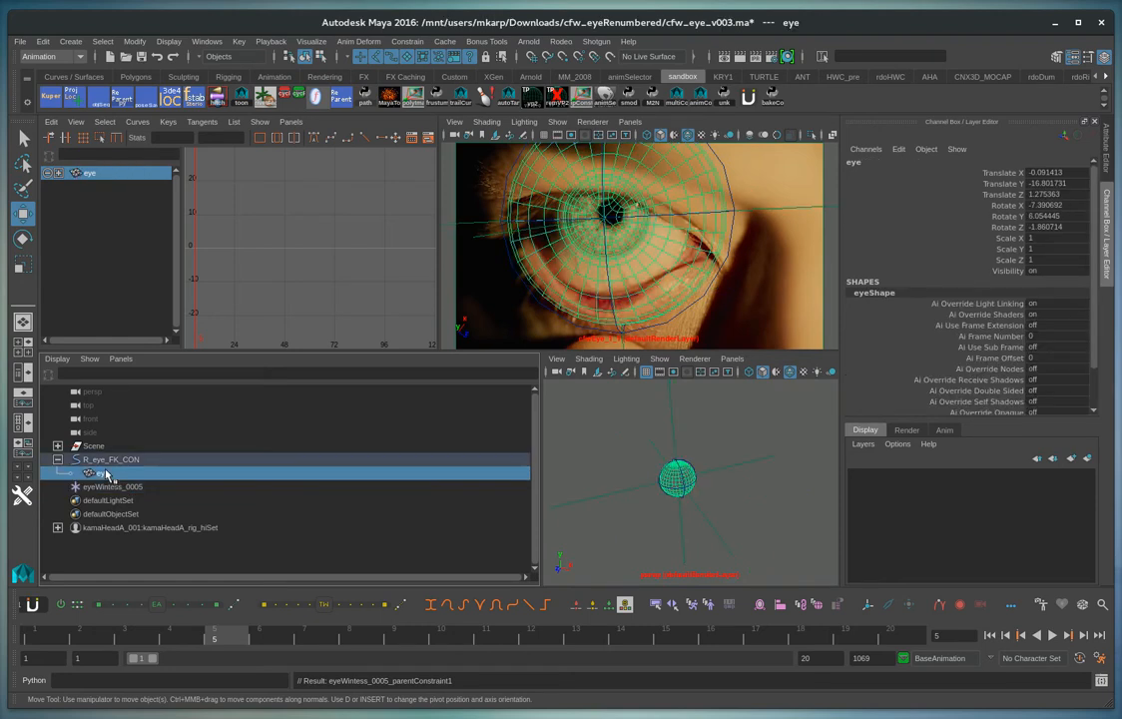
left_click(107, 460)
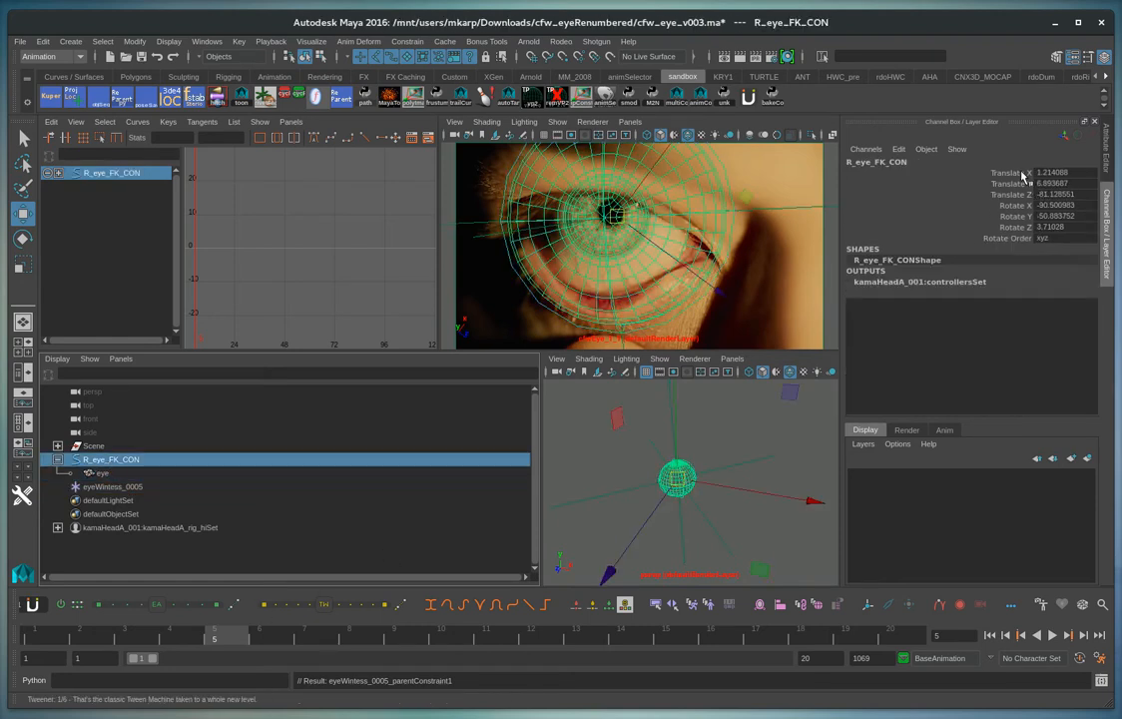
Key the translate and rotate channels of the eyeWintess_0005 locator at frame 5
left_click(135, 488)
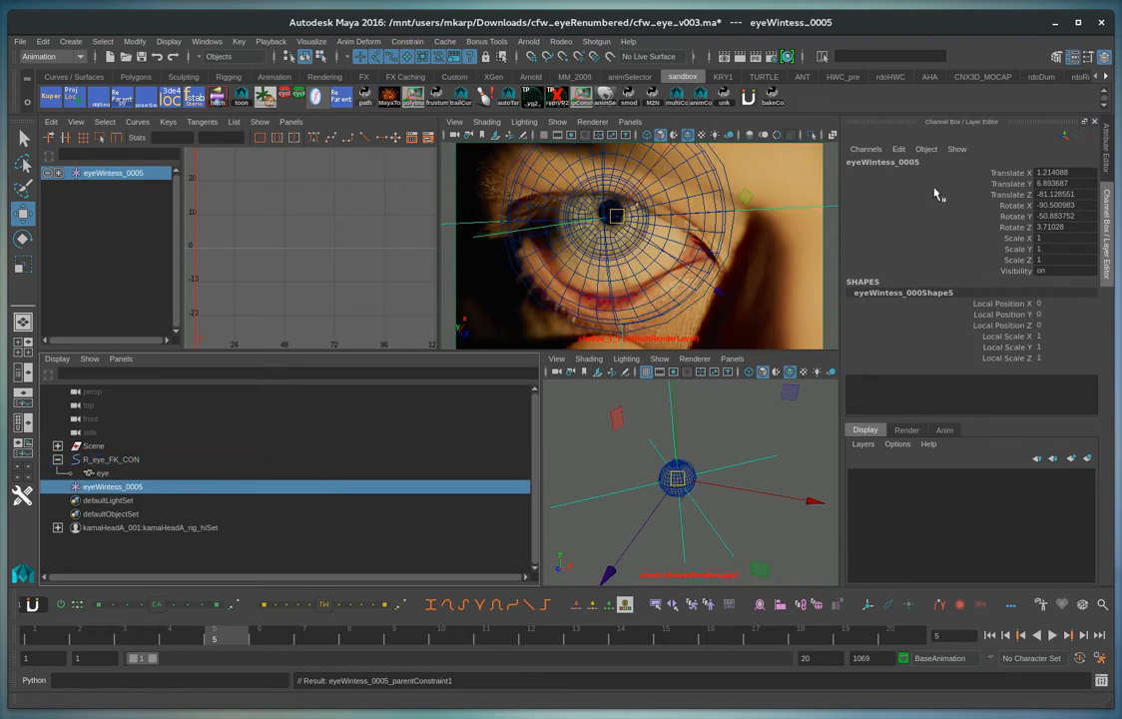
left_click_drag(1020, 172, 1016, 226)
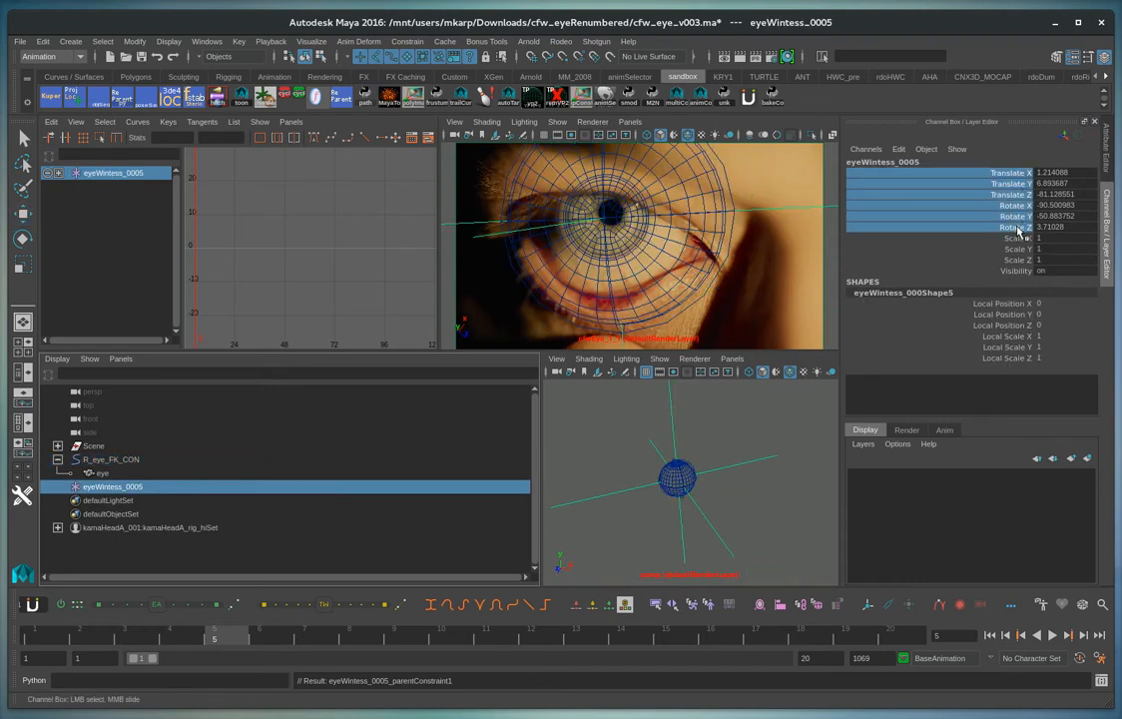
right_click(1014, 202)
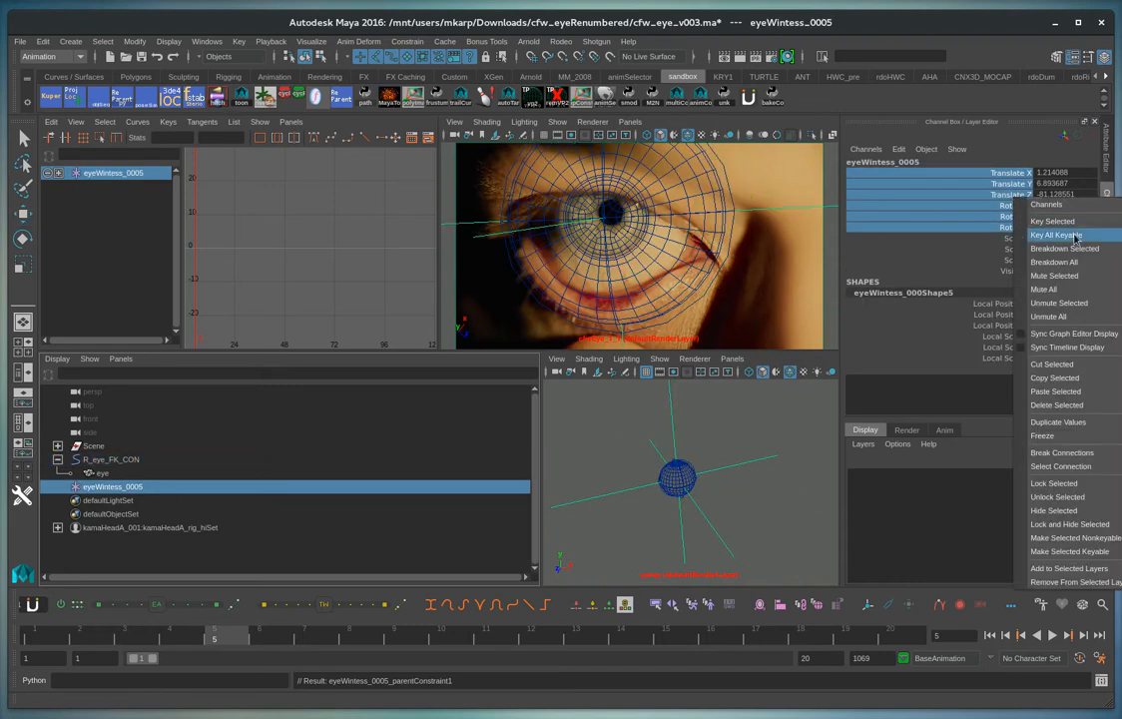
left_click(1052, 220)
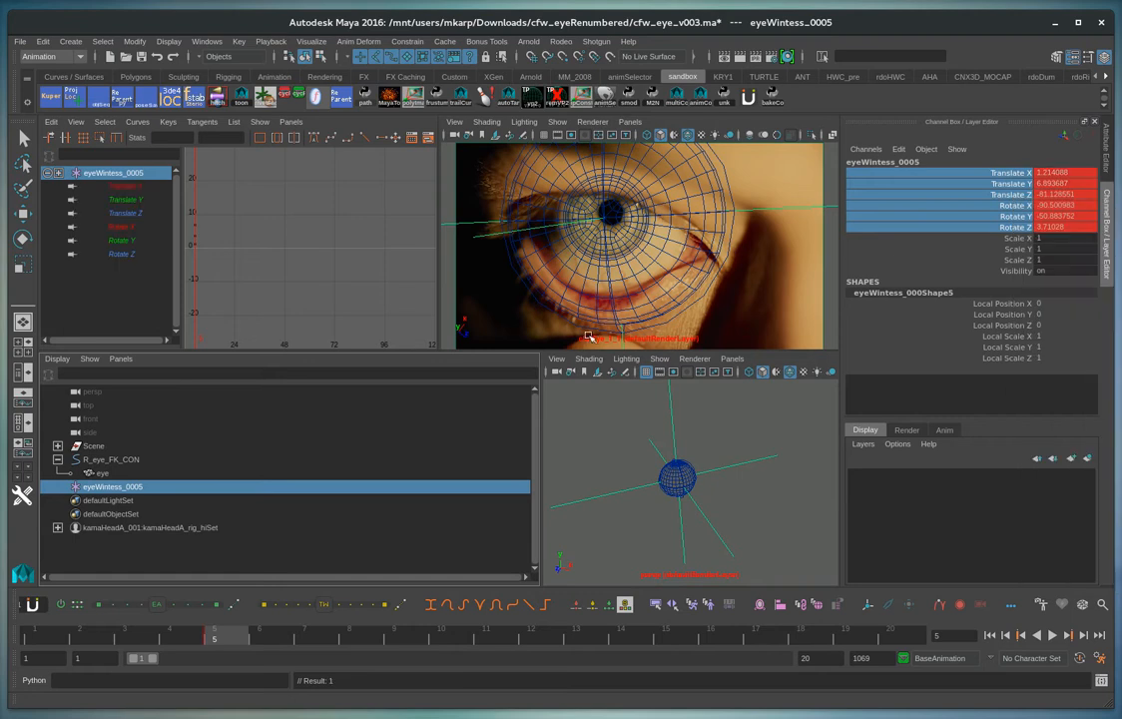
Duplicate the eye mesh under R_eye_FK_CON and parent the copy under the eyeWintess_0005 locator
left_click(106, 473)
key("ctrl+d")
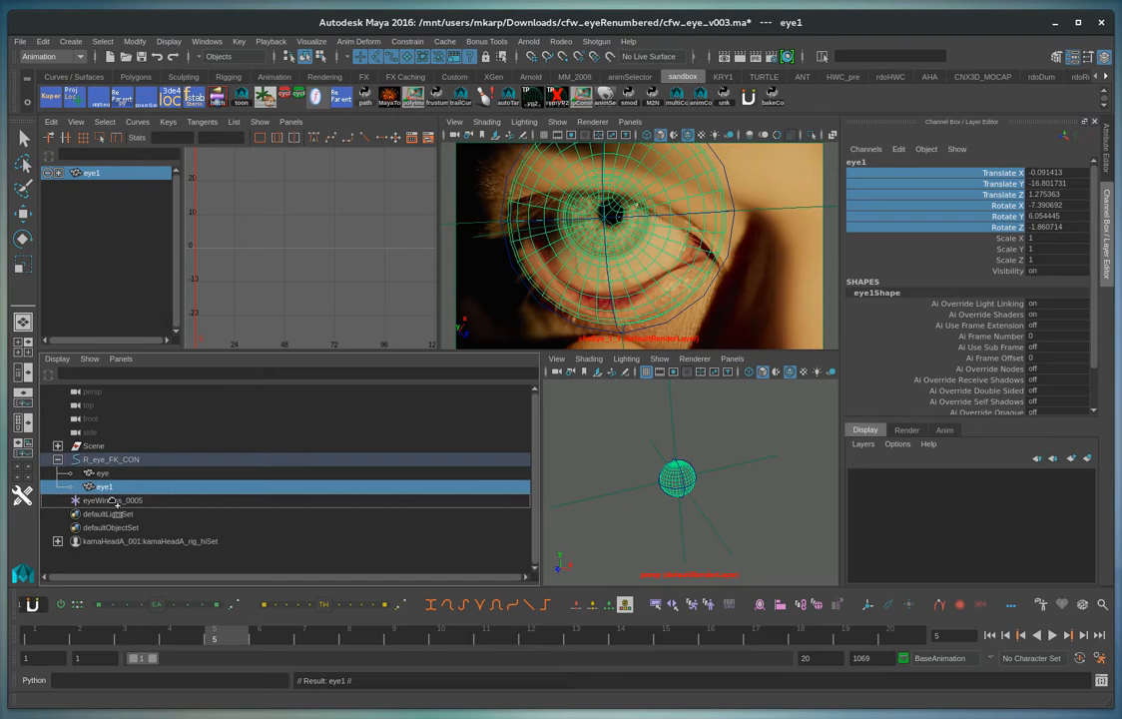
middle_click_drag(114, 502, 114, 501)
left_click(108, 488)
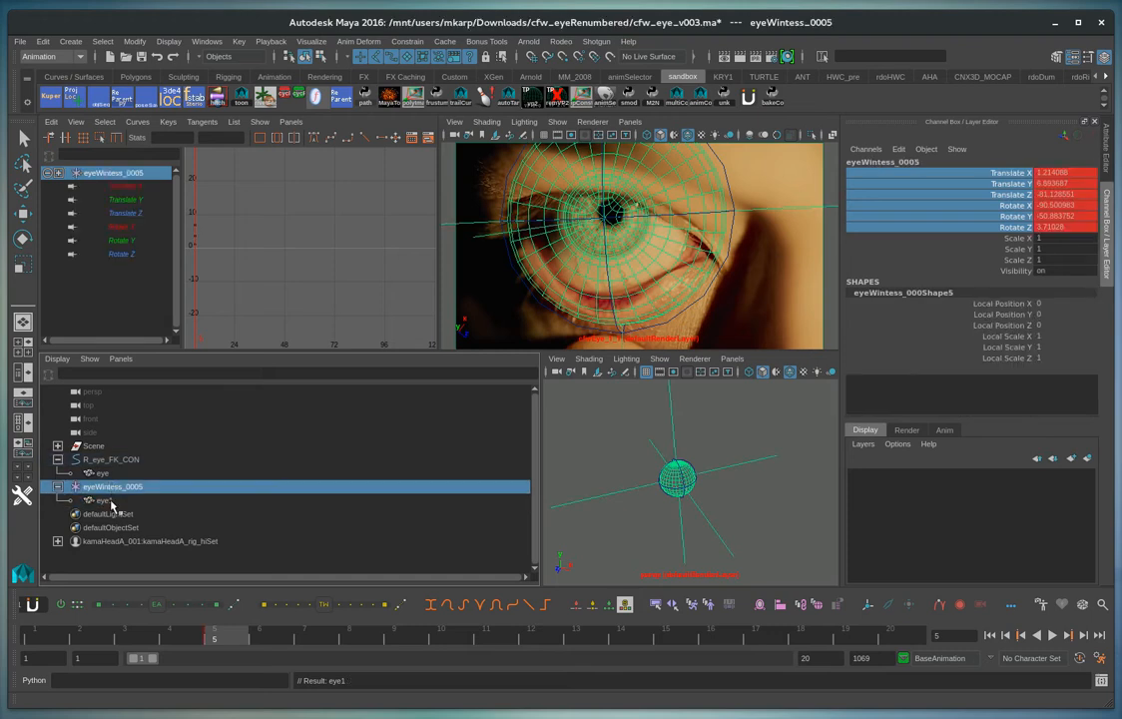
left_click(106, 500)
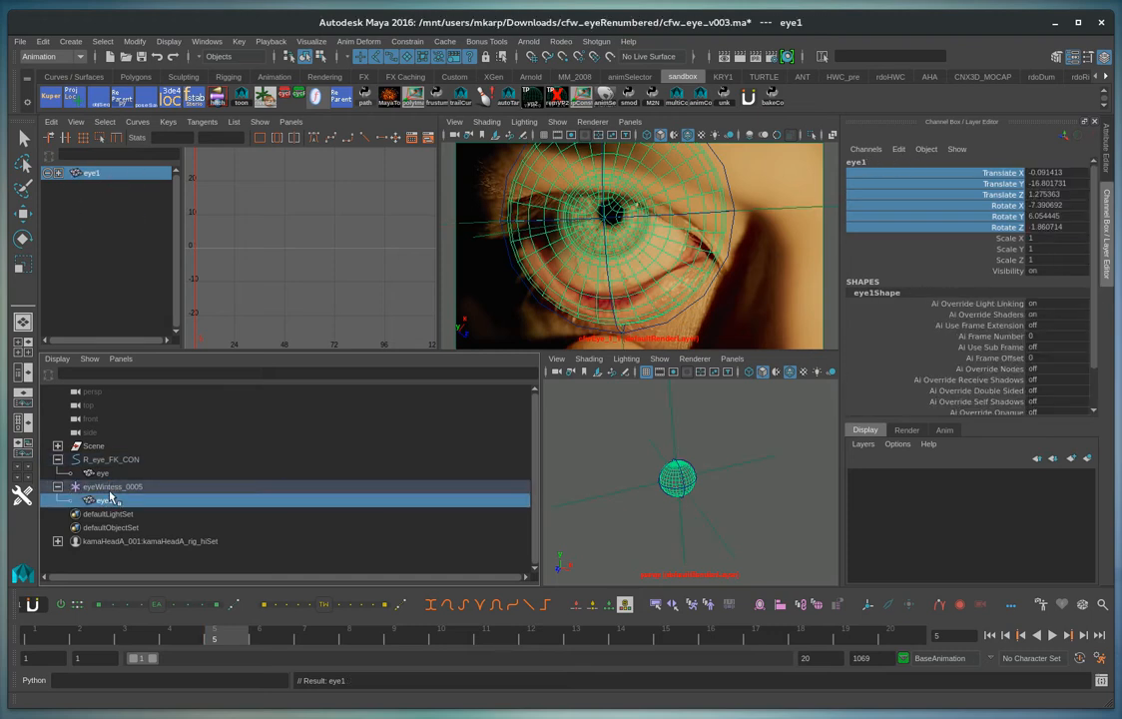
Export the pose of the eyeWintess_0005 locator as eye_pose.0005.pose in Downloads/cfw_eyeRenumbered, replacing the existing file
left_click(107, 487)
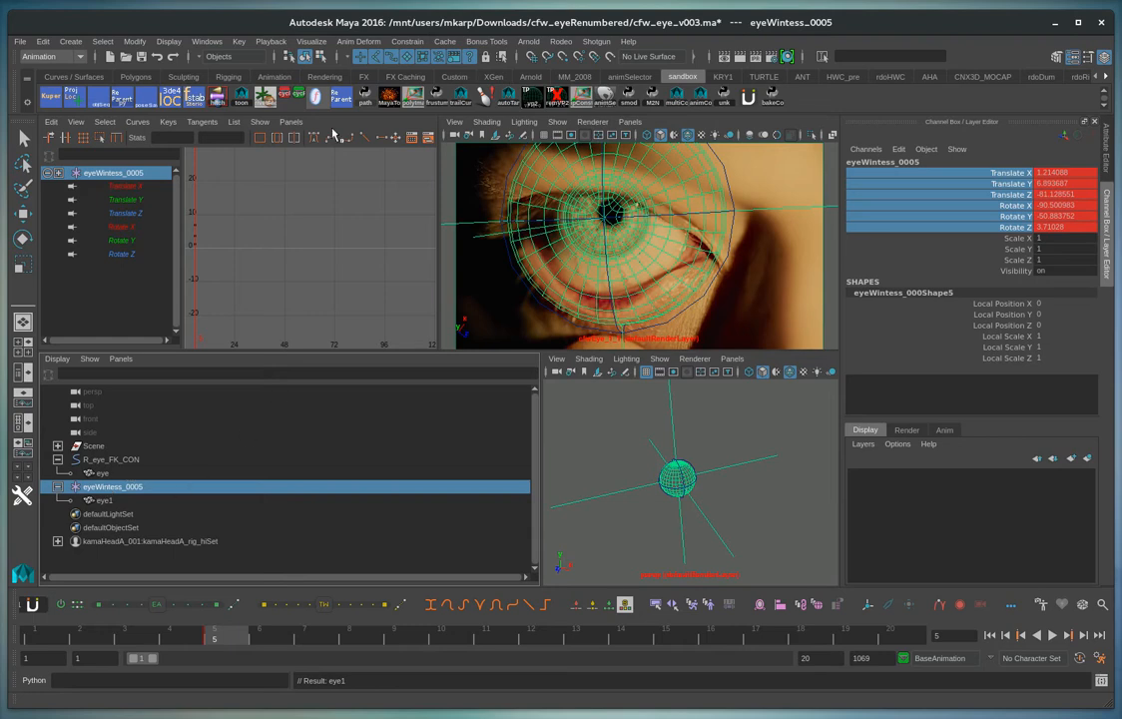
left_click(147, 100)
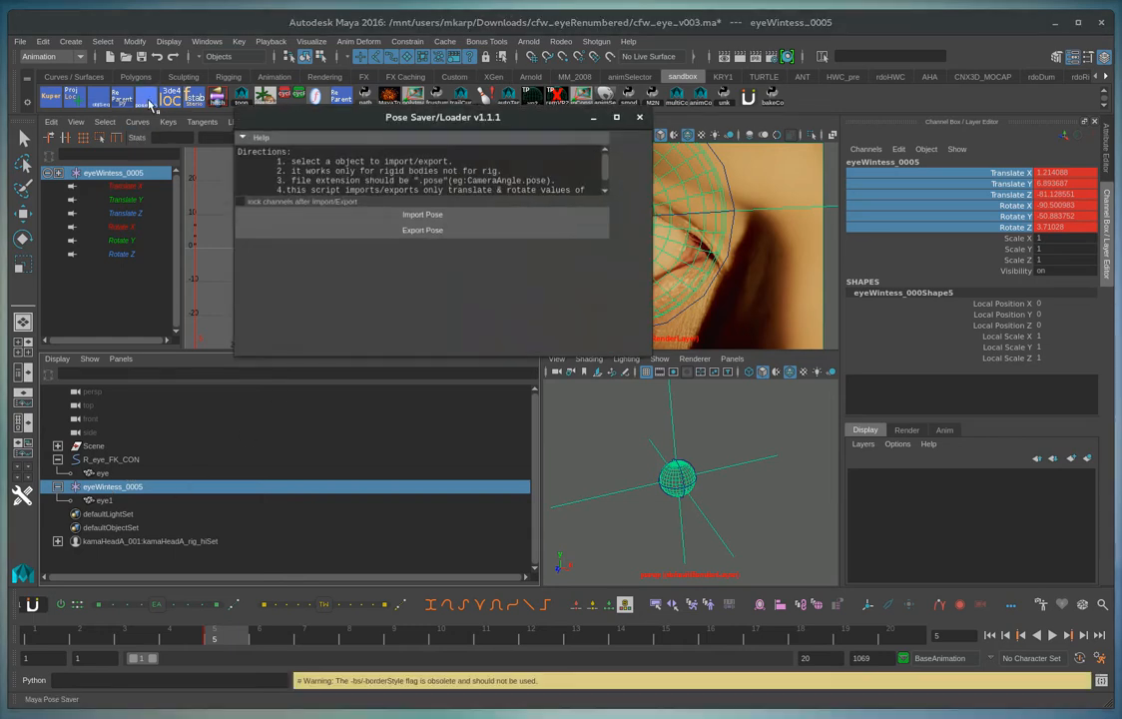
left_click(423, 230)
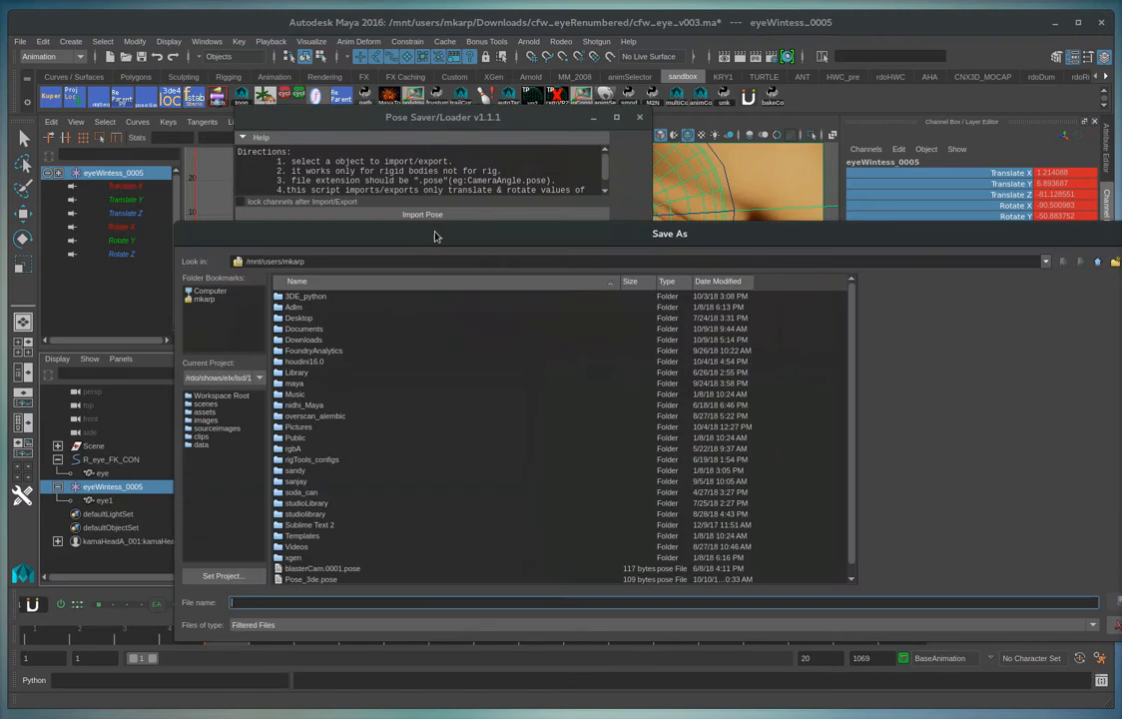
double_click(306, 340)
double_click(318, 312)
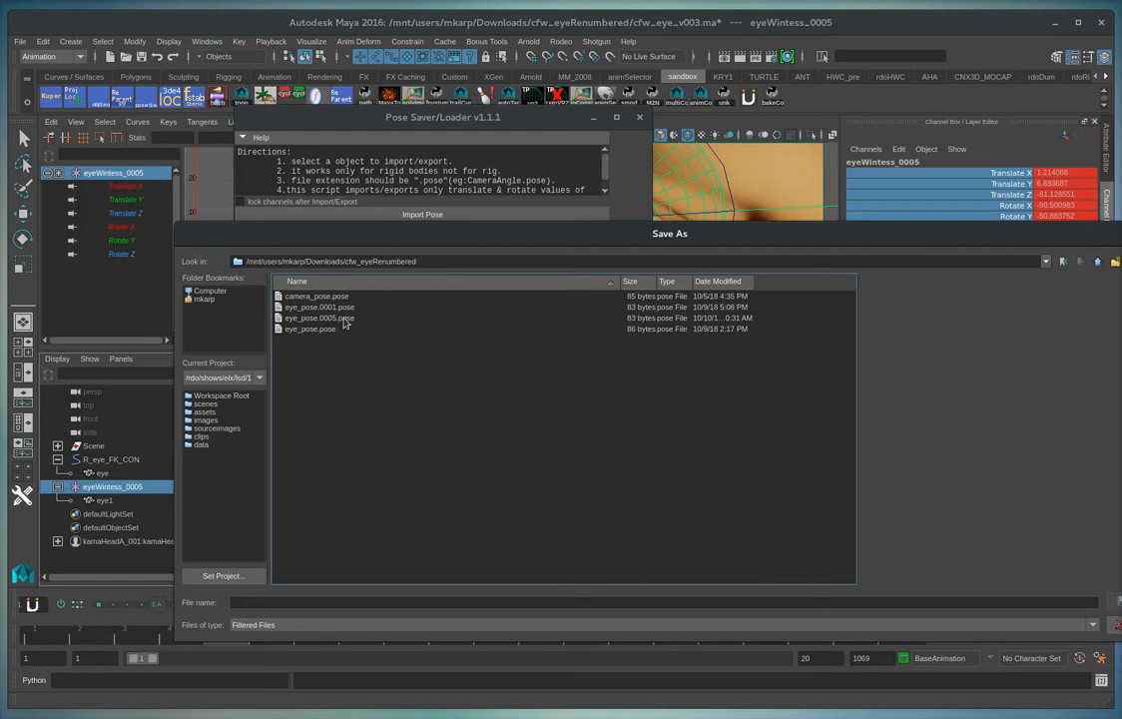
left_click(333, 320)
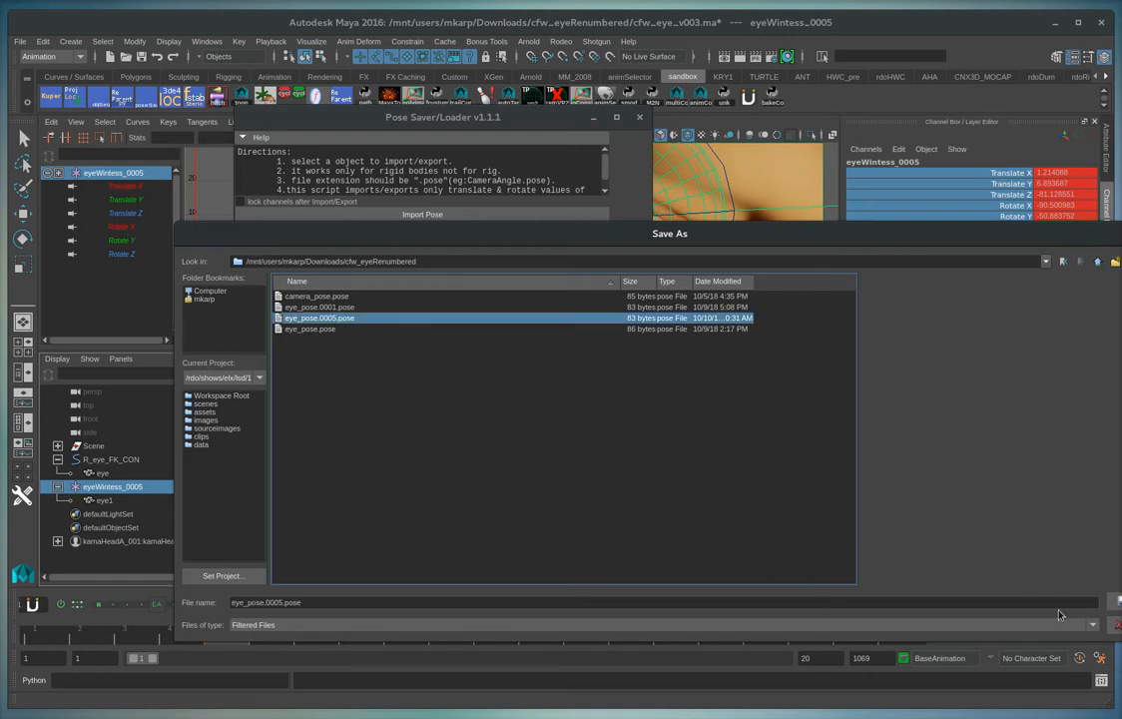
left_click_drag(974, 248, 838, 159)
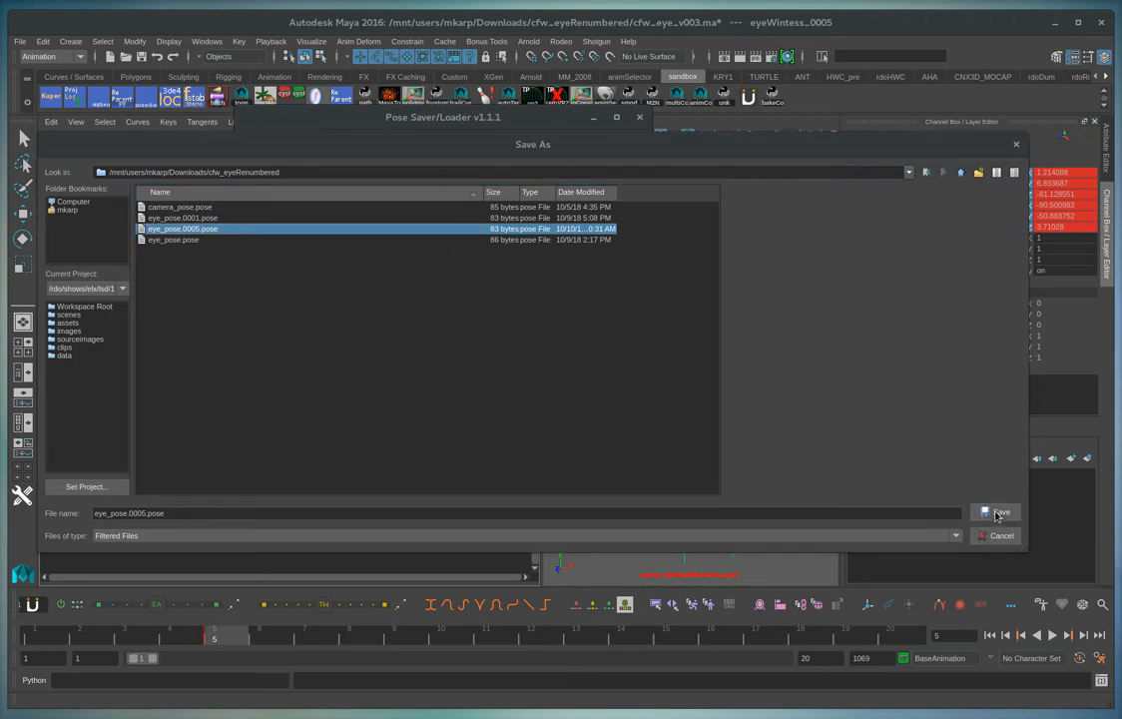
left_click(996, 515)
left_click(569, 318)
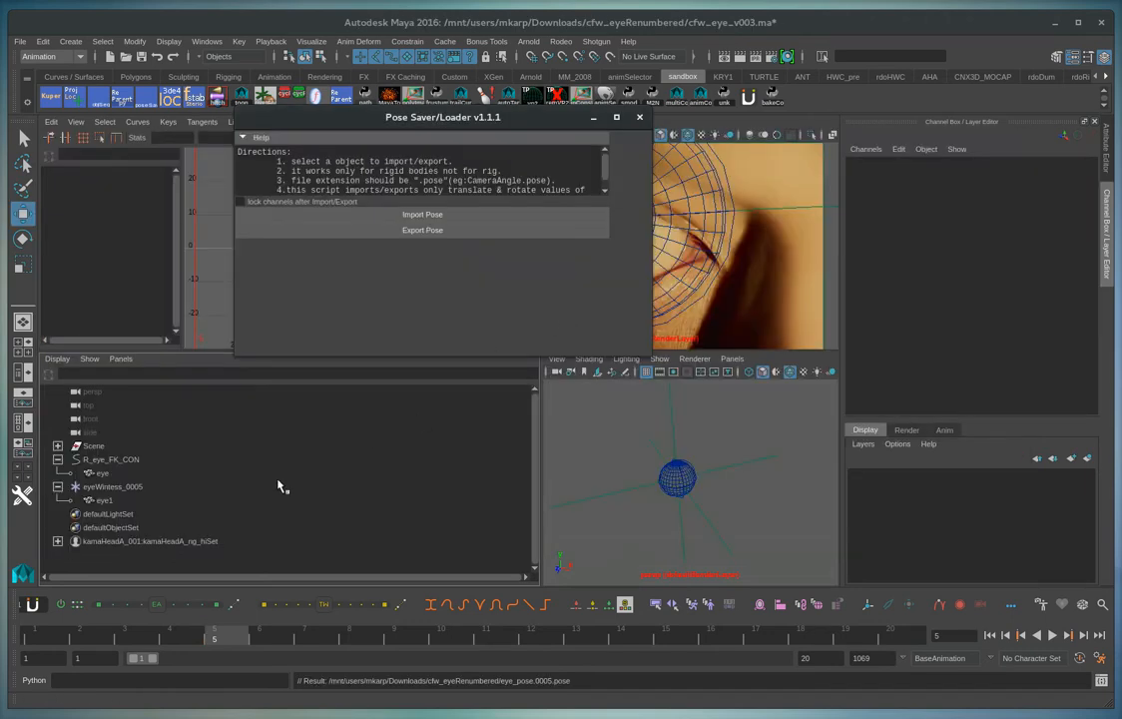
Set all translate and rotate values of the eyeWintess_0005 locator to 0 and close the pose saver
left_click(115, 487)
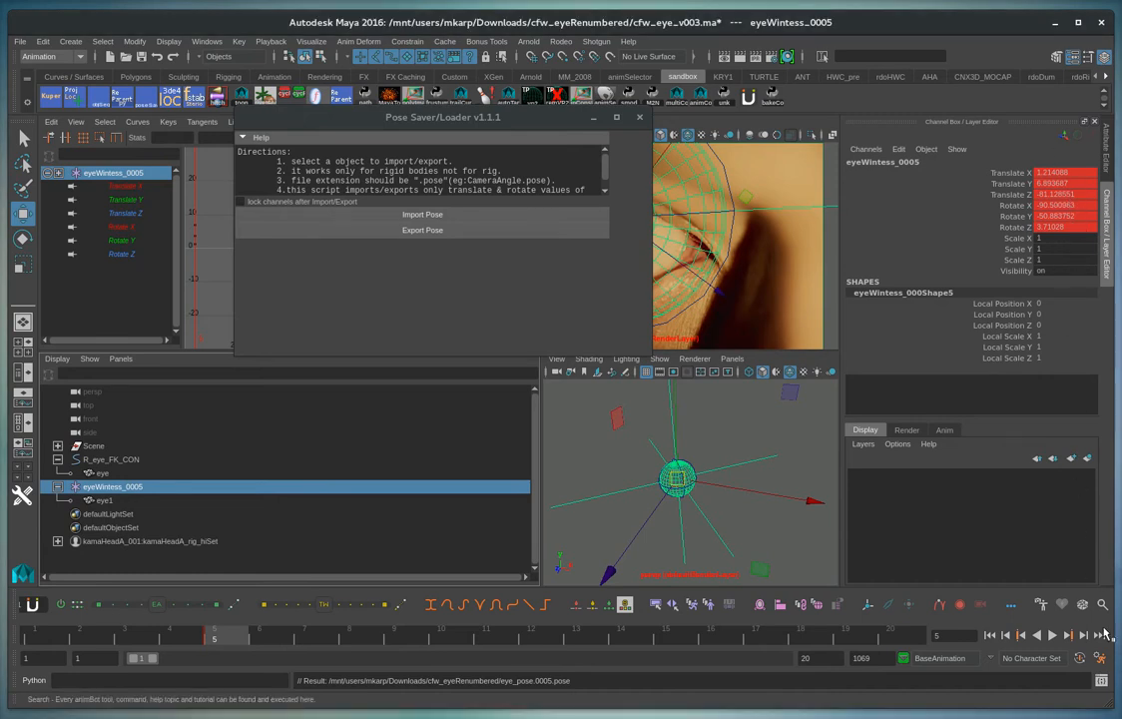
left_click_drag(1082, 177, 1061, 226)
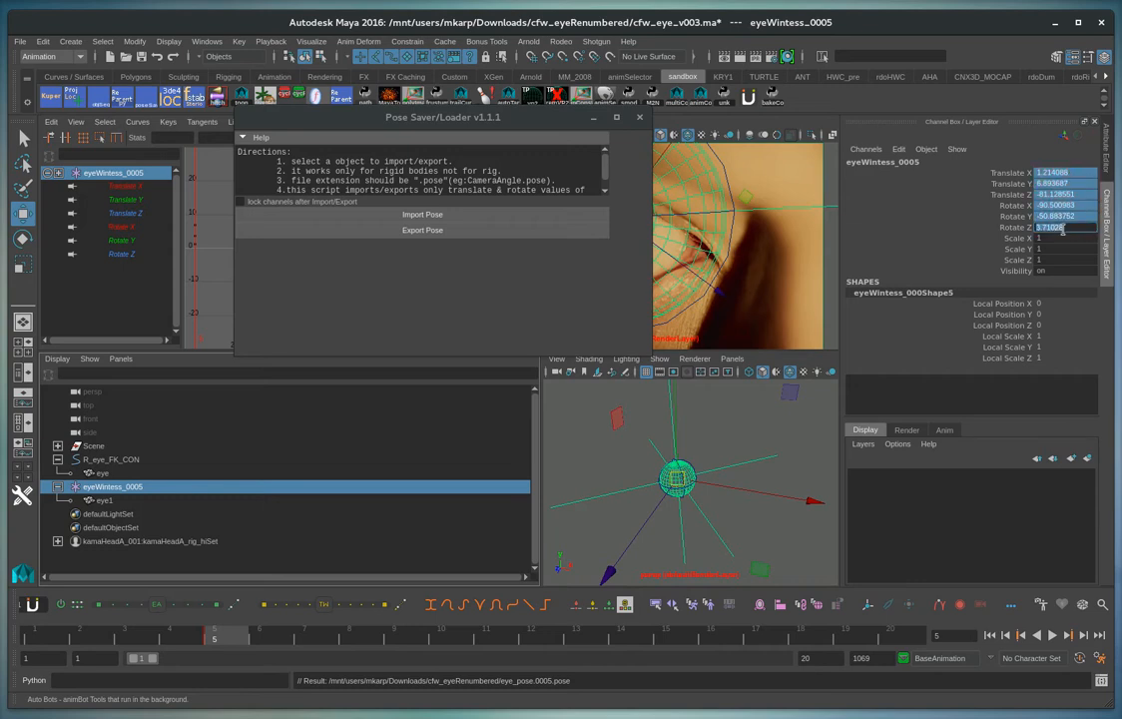
type("0")
key("Return")
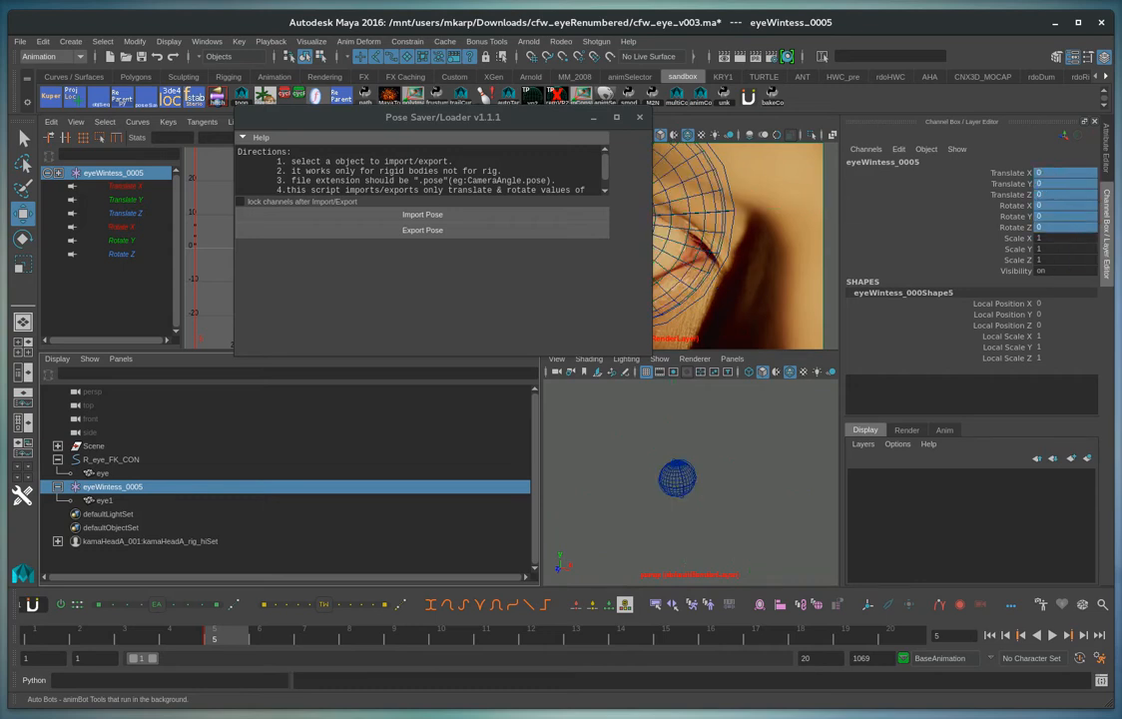
left_click(640, 116)
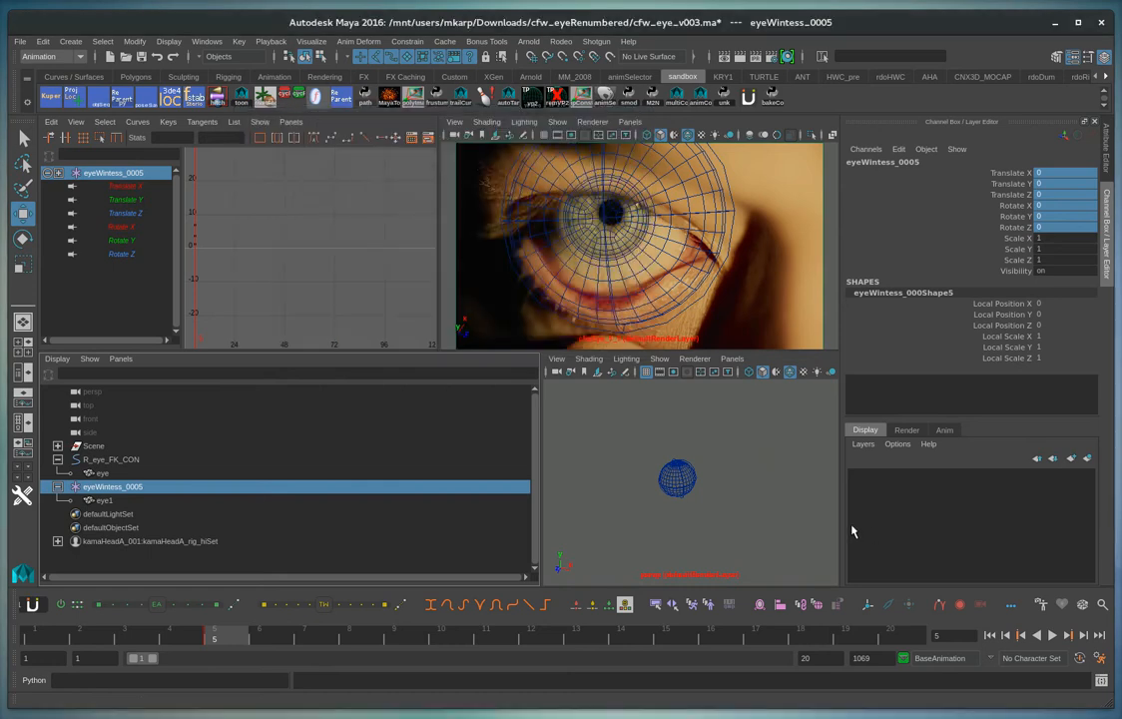
Export the eye1 mesh as an OBJ file named eyeball.0005.obj in cfw_eyeRenumbered, replacing the existing file
scroll(667, 418, "down", 5)
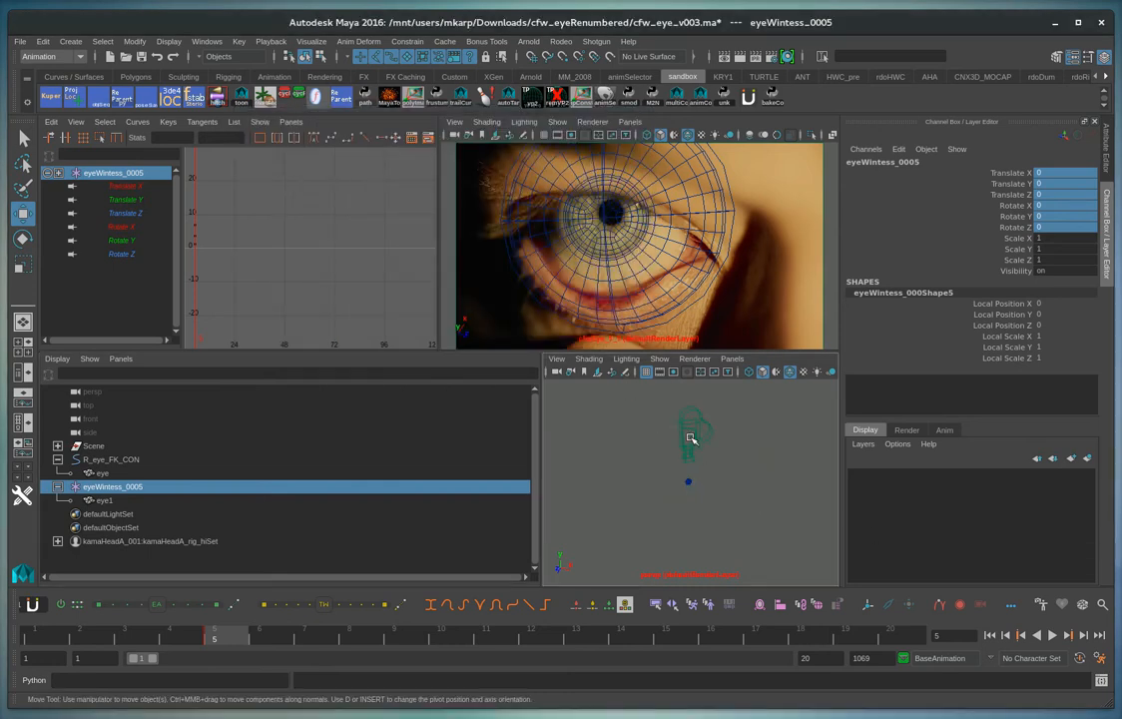
scroll(729, 477, "up", 5)
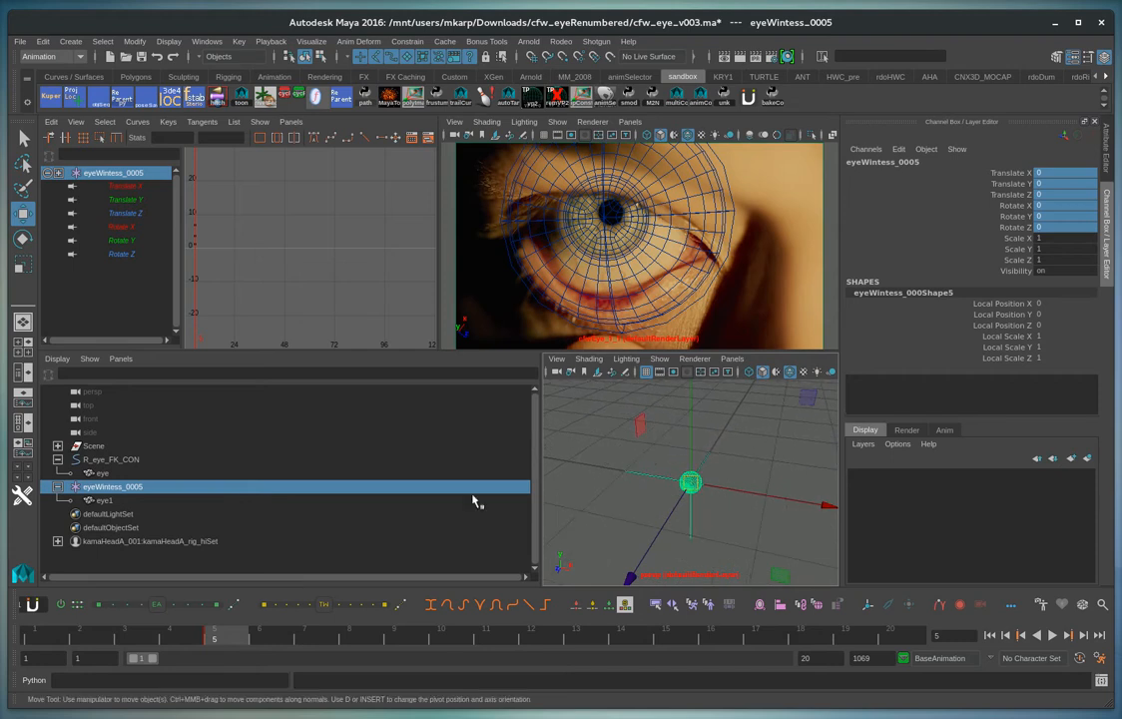
left_click(104, 501)
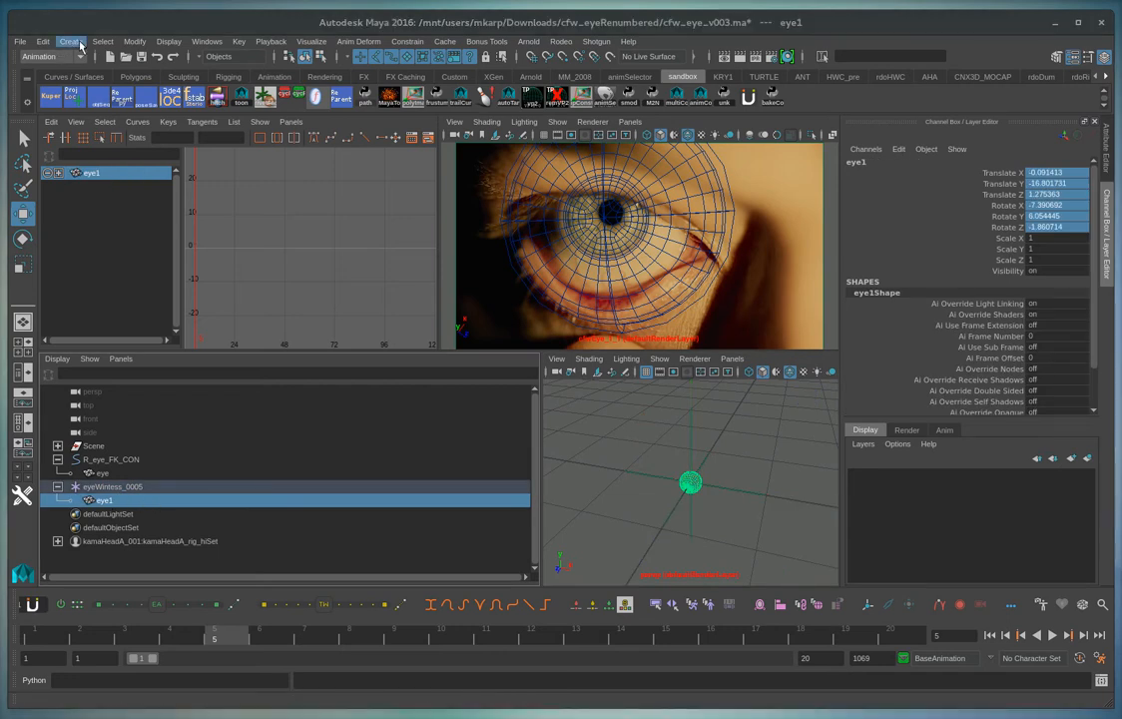
left_click(20, 41)
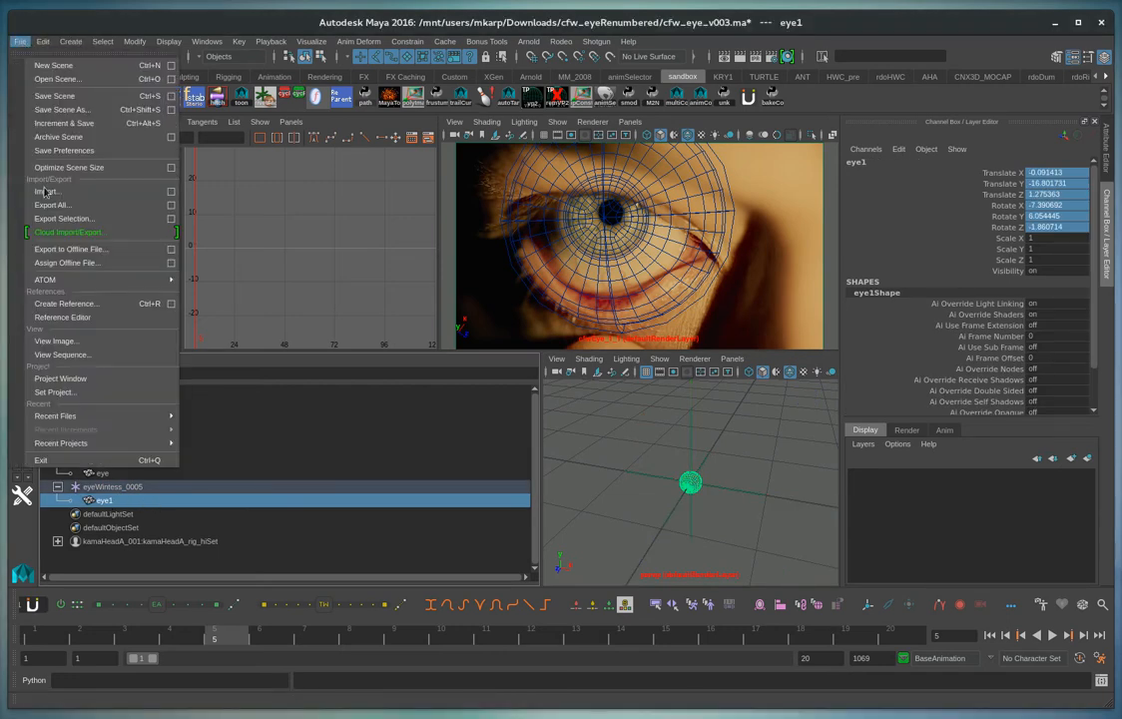
left_click(170, 218)
left_click(410, 514)
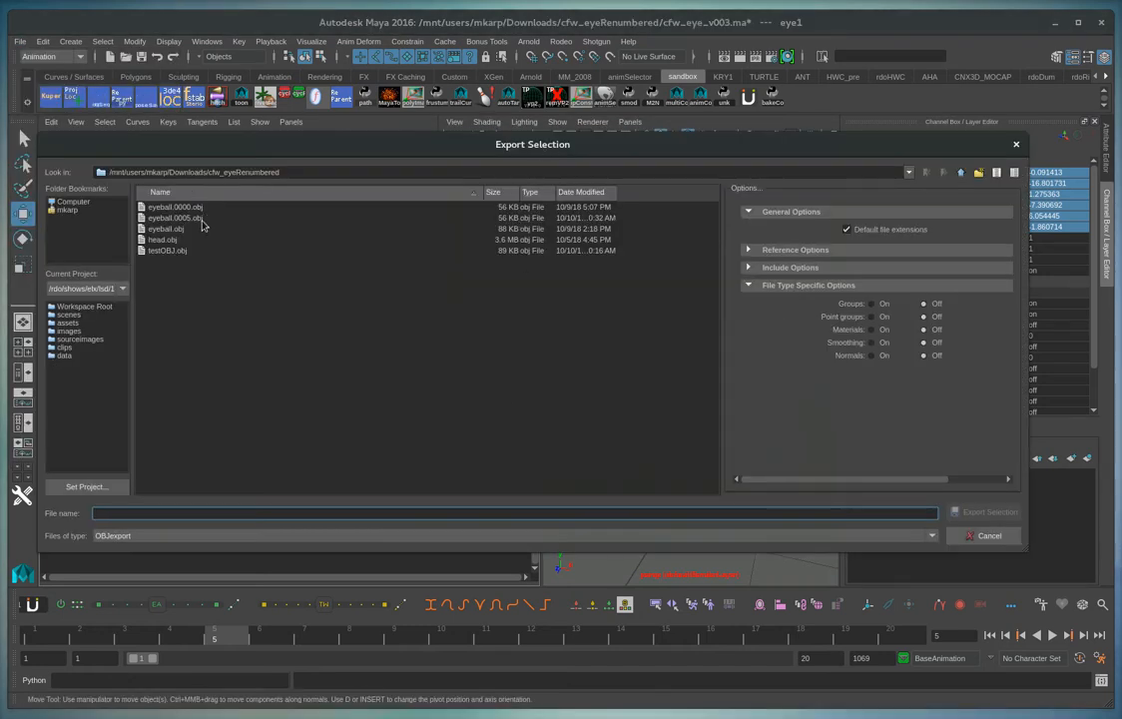
left_click(200, 218)
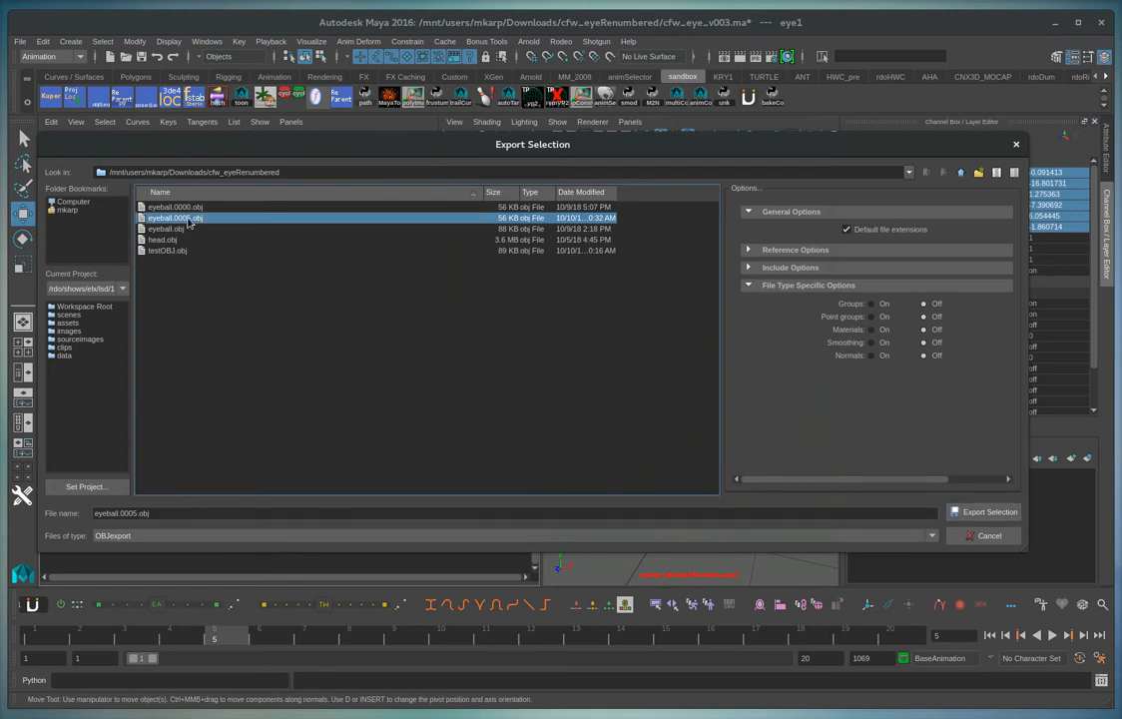
left_click(983, 512)
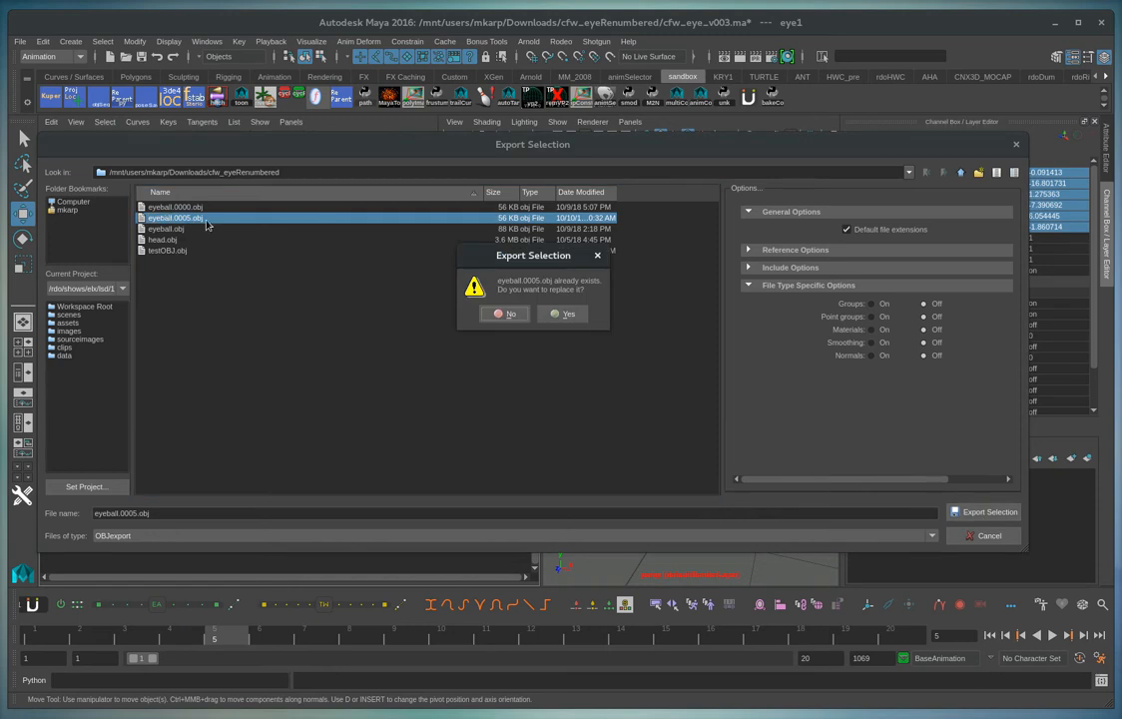
left_click(566, 316)
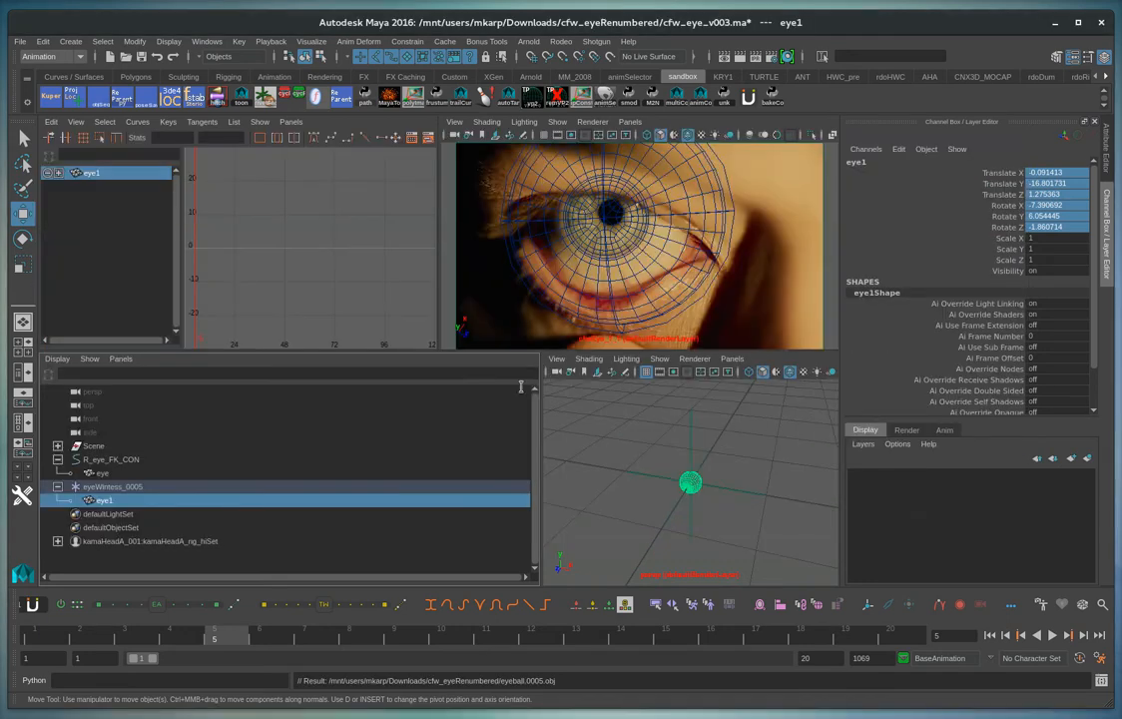
Switch to 3DEqualizer, add a new object point group and name it eye
key("alt+Tab")
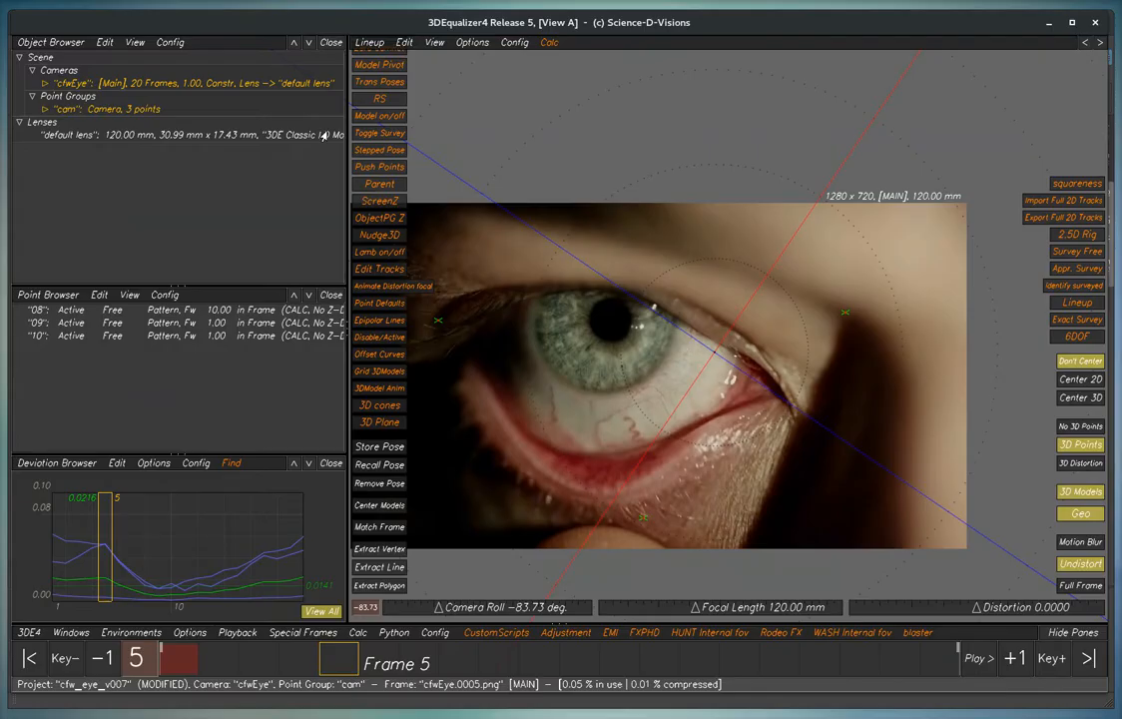
right_click(80, 112)
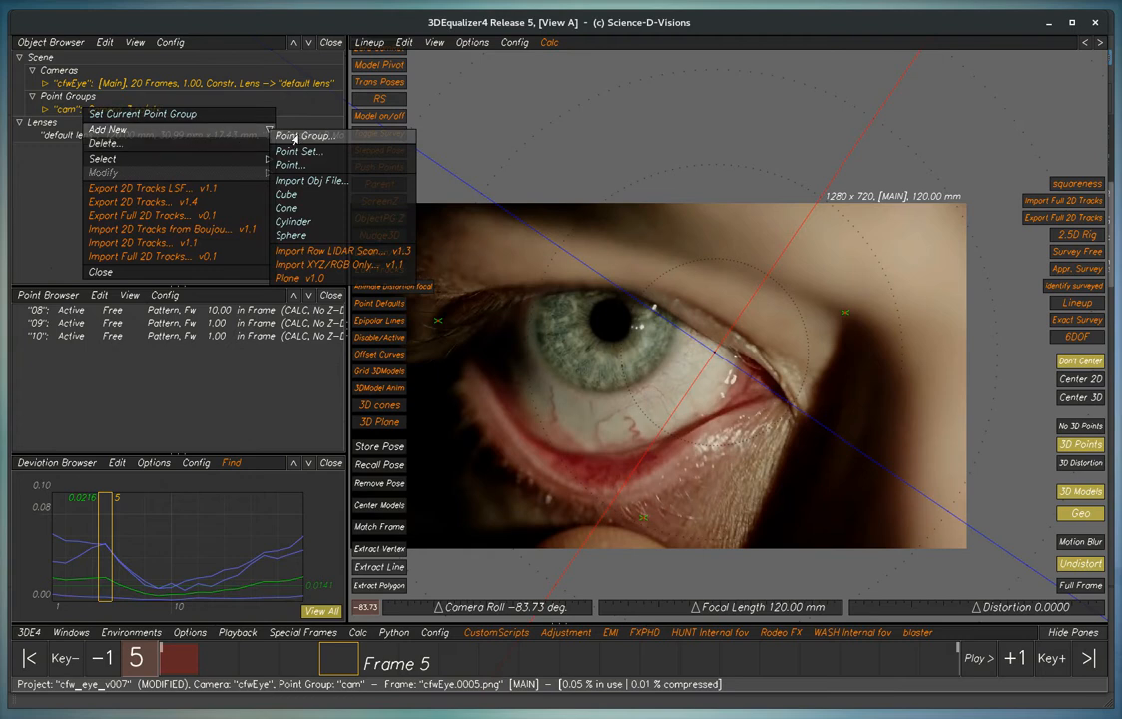
left_click(293, 135)
left_click(99, 121)
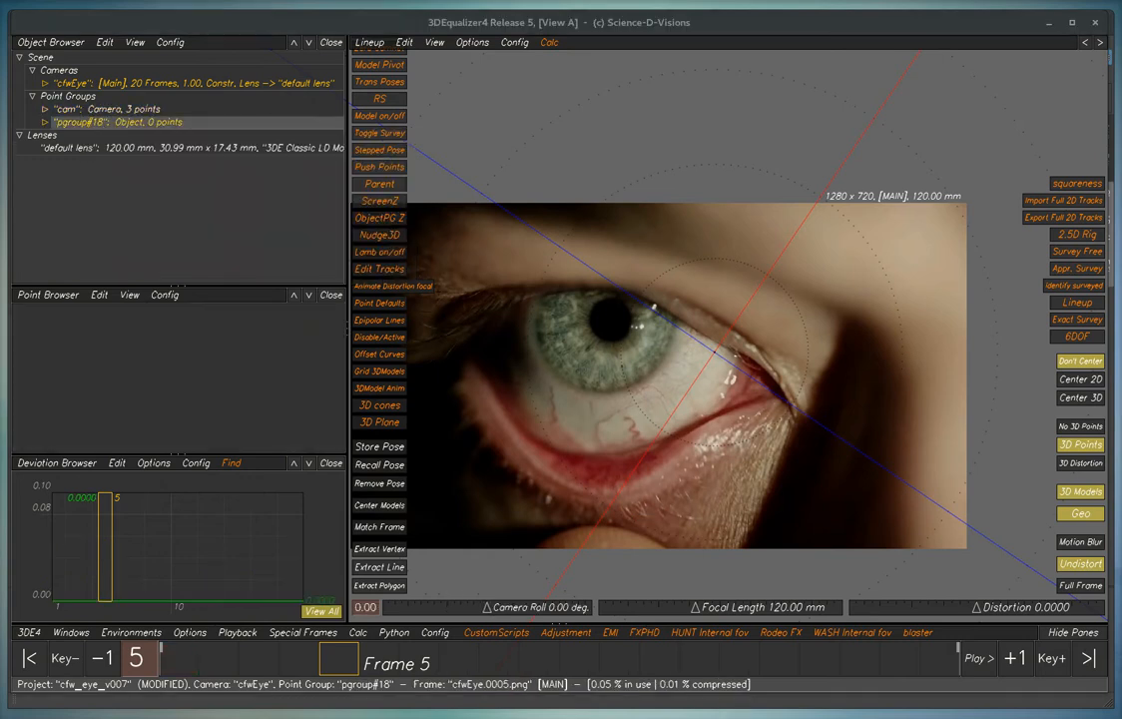
double_click(99, 122)
left_click_drag(505, 196, 289, 193)
type("eye")
key("Return")
left_click(636, 134)
mouse_move(342, 657)
left_mouse_down()
mouse_move(213, 654)
mouse_move(380, 660)
mouse_move(341, 662)
left_mouse_up()
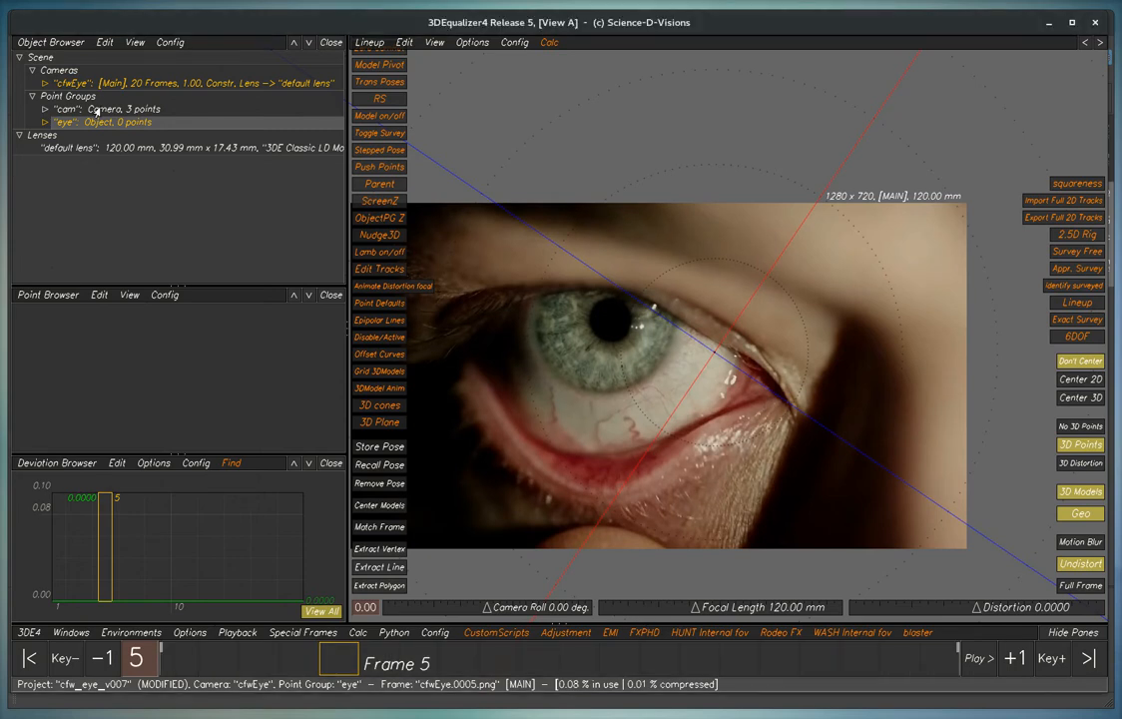
Import eyeball.0005.obj from cfw_eyeRenumbered as a 3D model of the eye point group
left_click(45, 122)
right_click(82, 148)
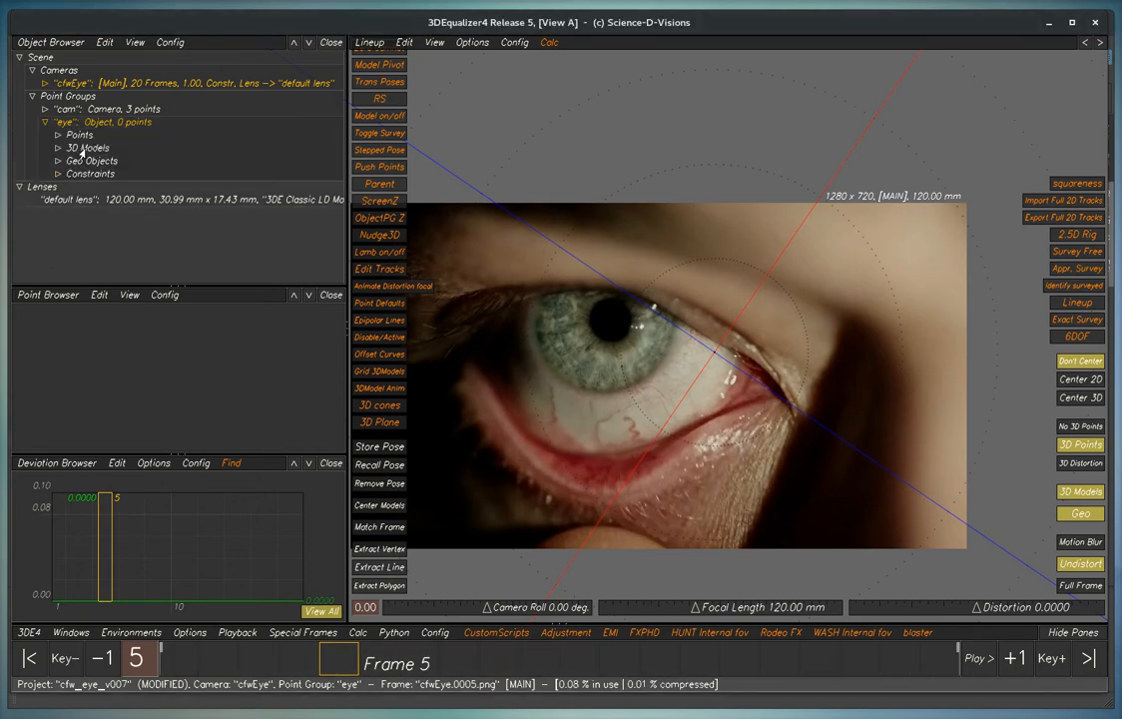
mouse_move(113, 155)
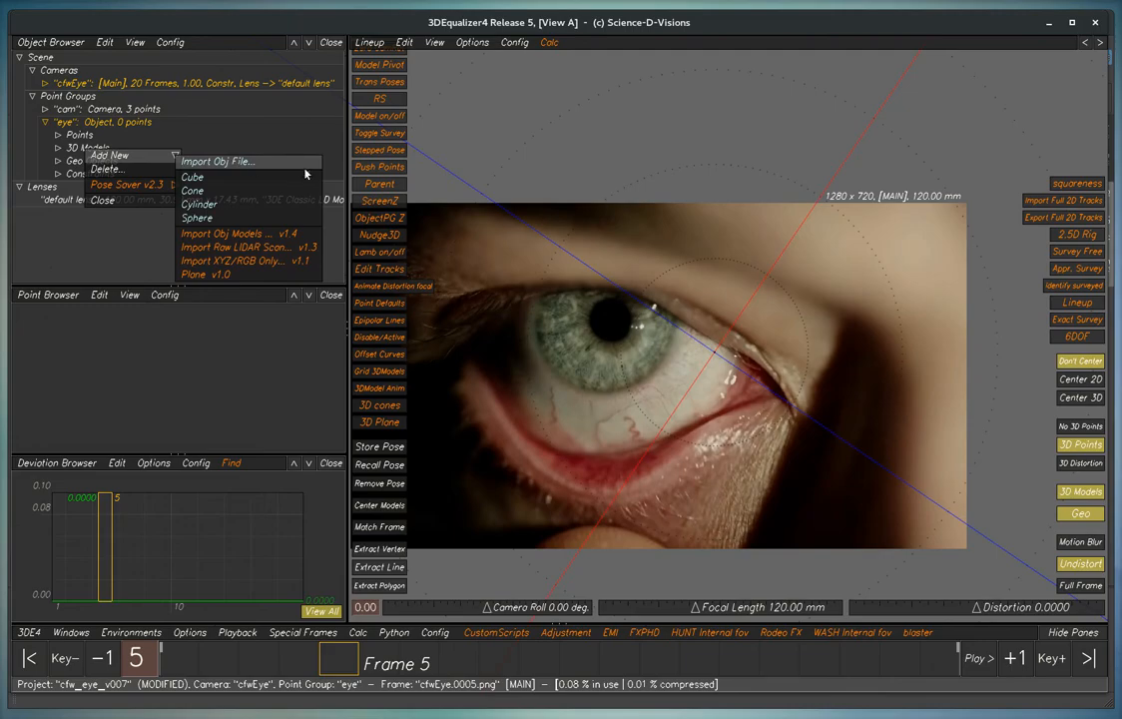
left_click(240, 162)
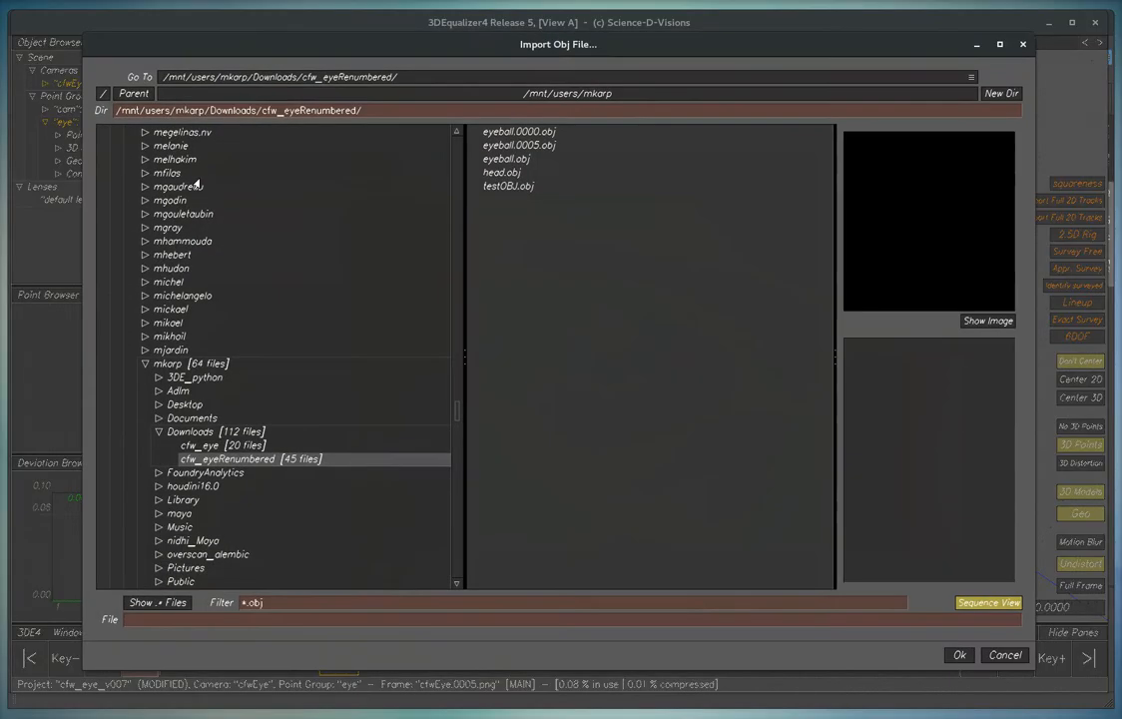
left_click(530, 146)
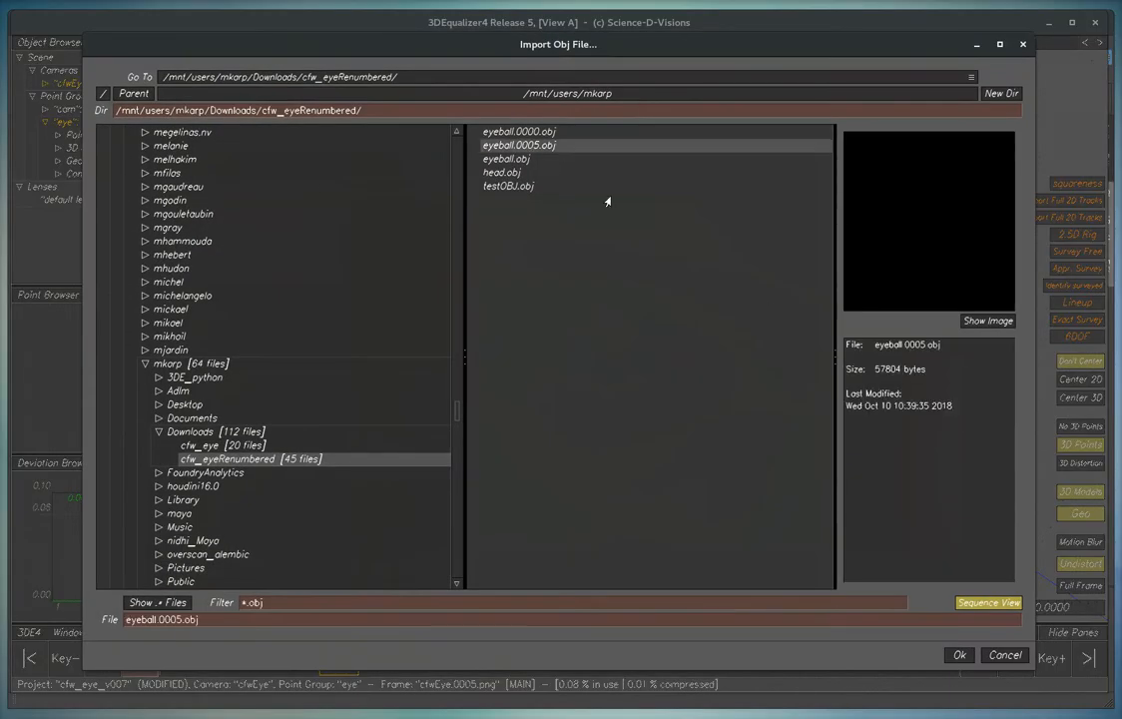
left_click(960, 655)
Import eye_pose.0005.pose onto the eye point group at frame 5 in the 3D orientation view, using the ObjectPGroup type
key("F3")
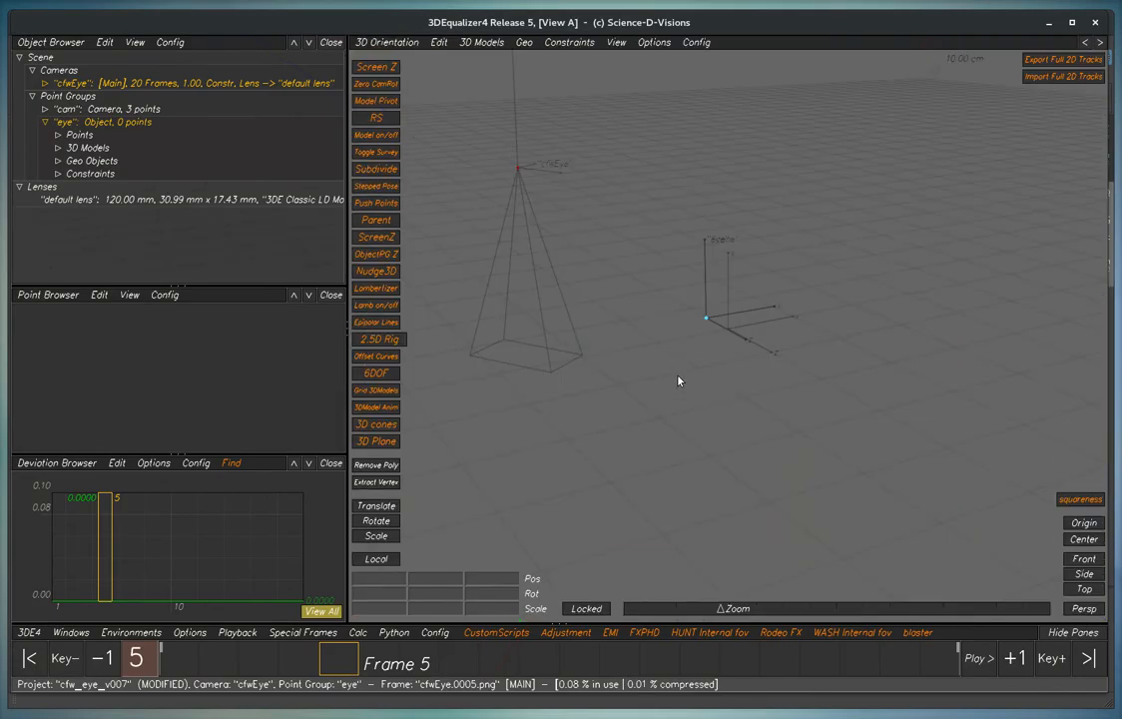
scroll(706, 333, "up", 3)
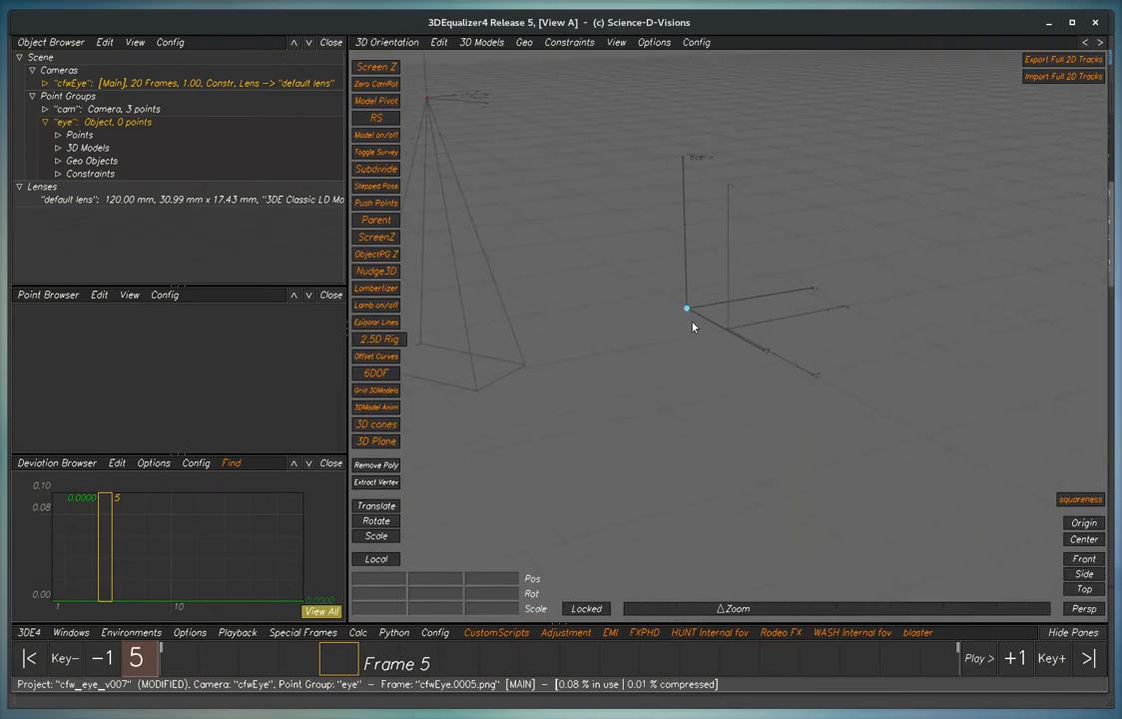
left_click_drag(724, 351, 688, 326, "alt")
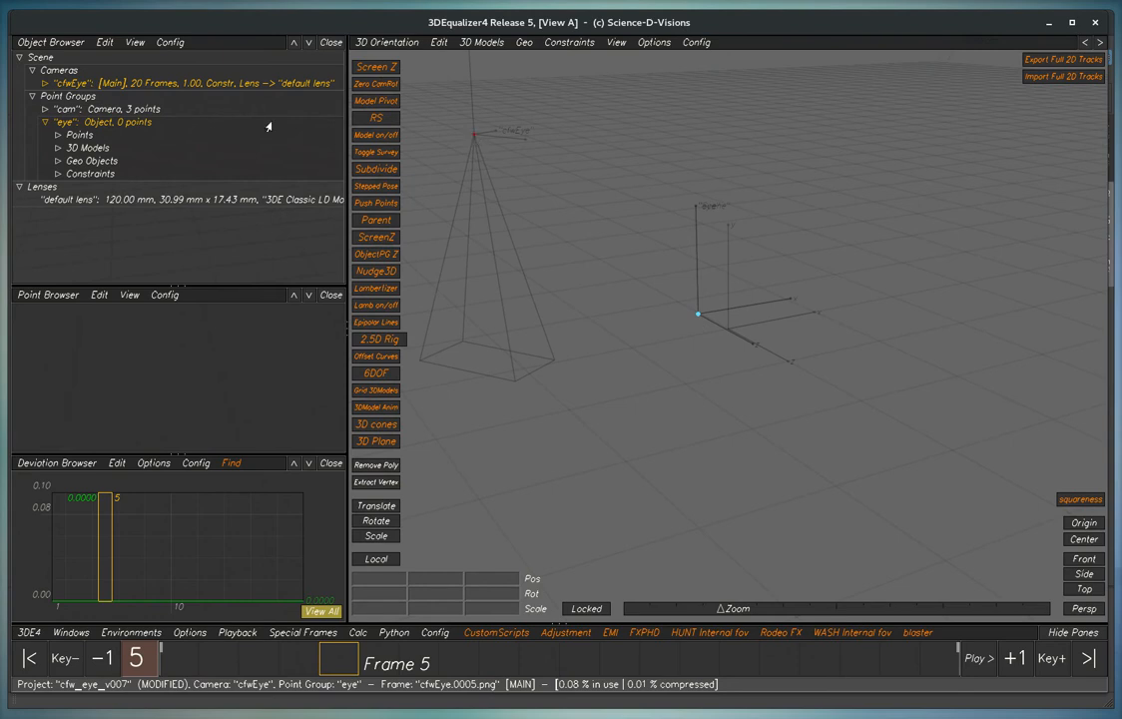
left_click(135, 123)
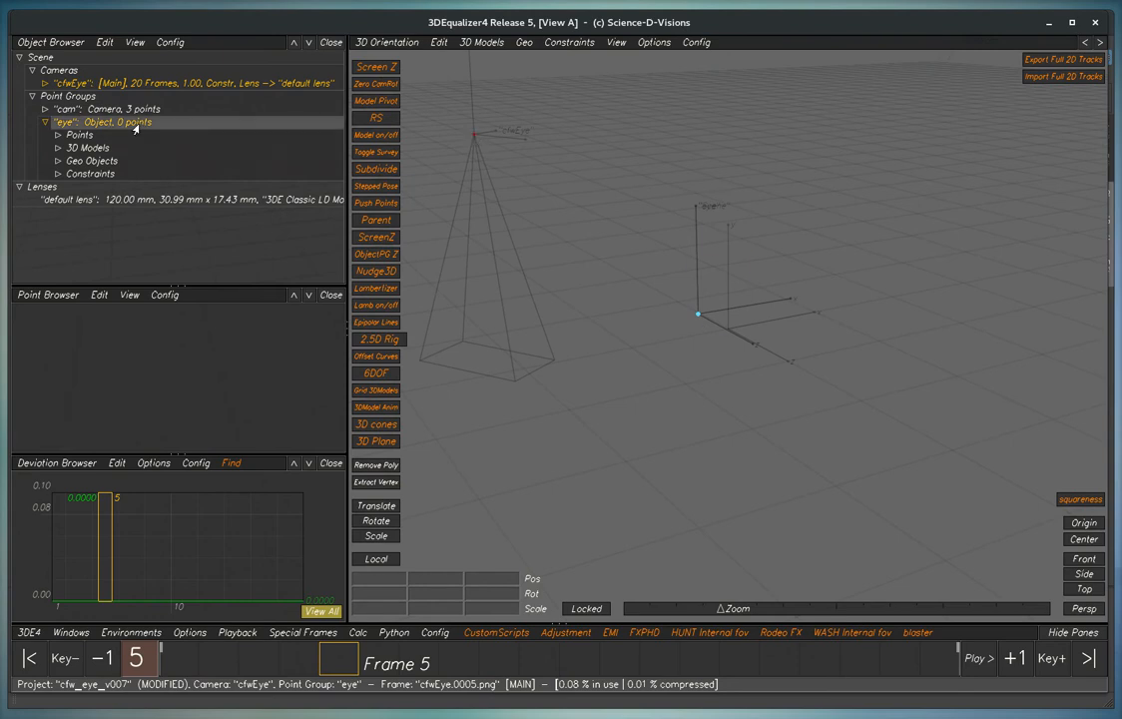
left_click(28, 635)
left_click(45, 603)
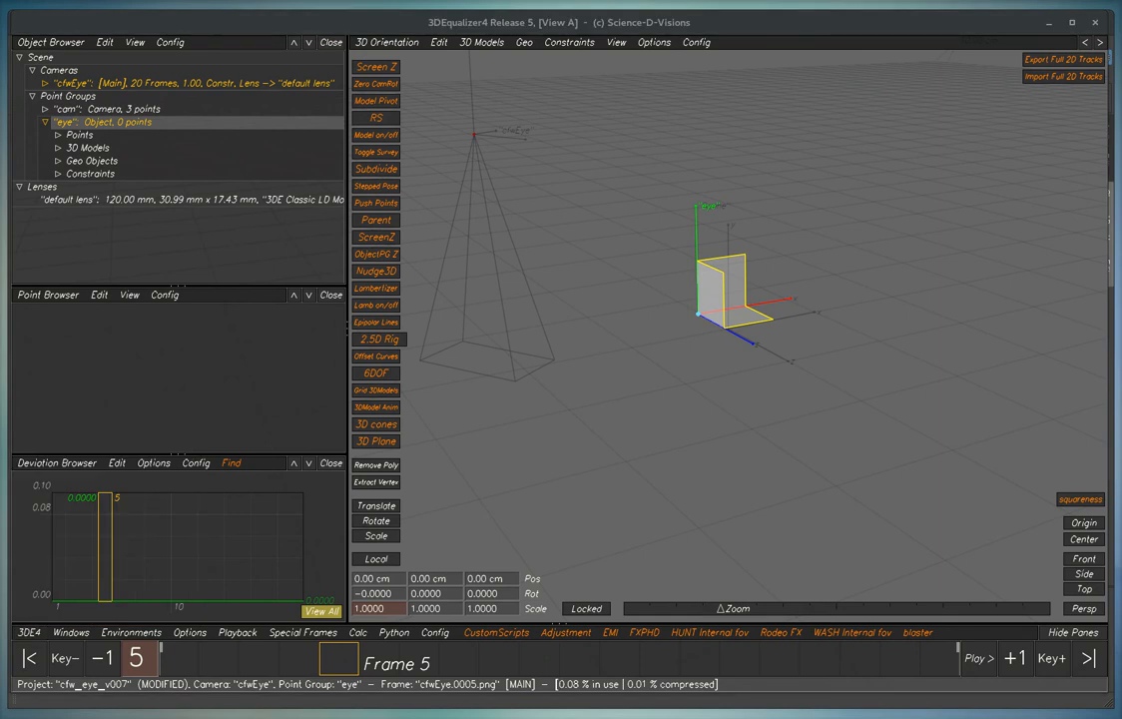
left_click(493, 298)
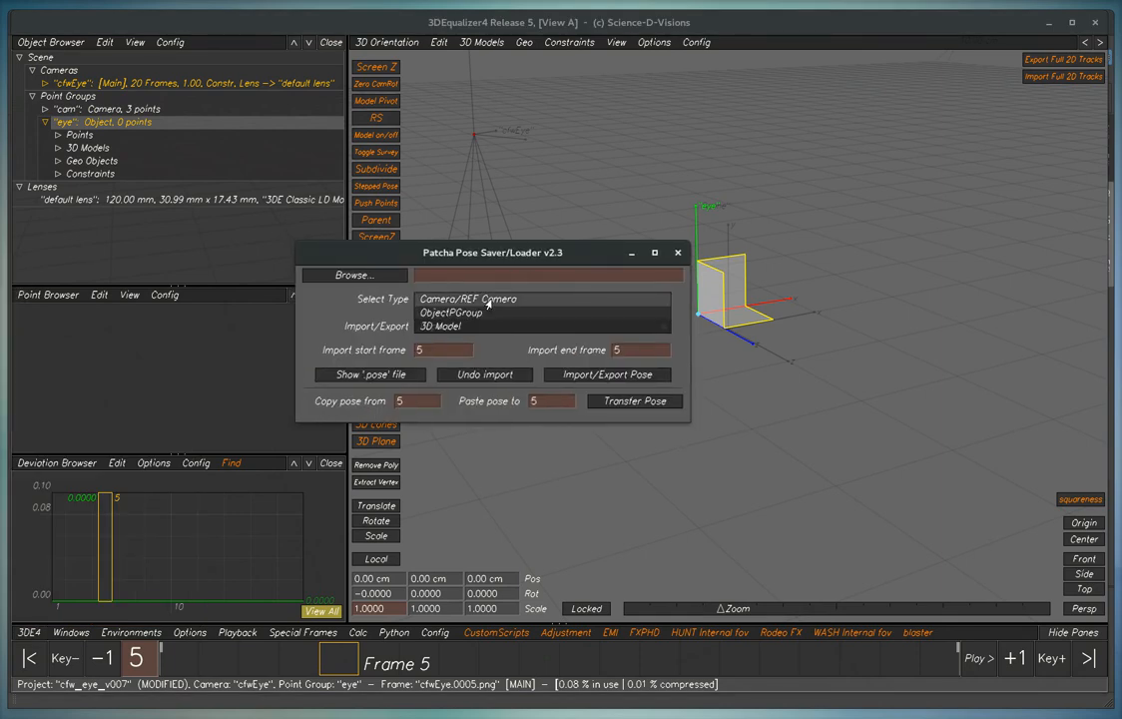
left_click(475, 314)
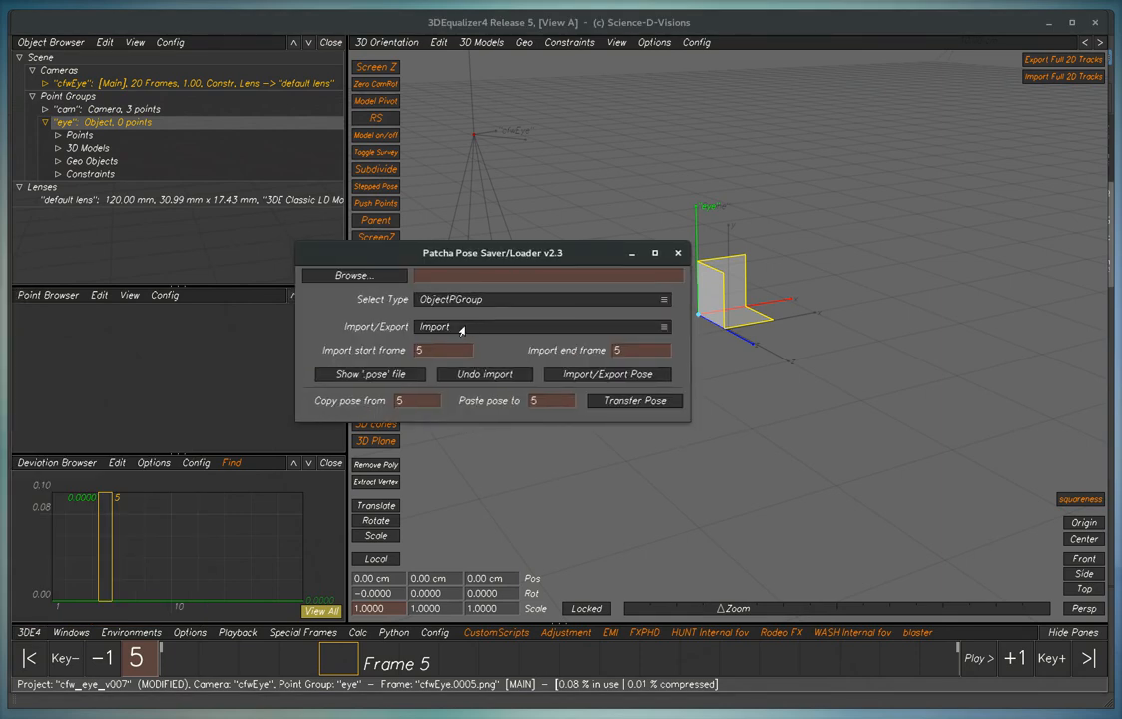
left_click(379, 277)
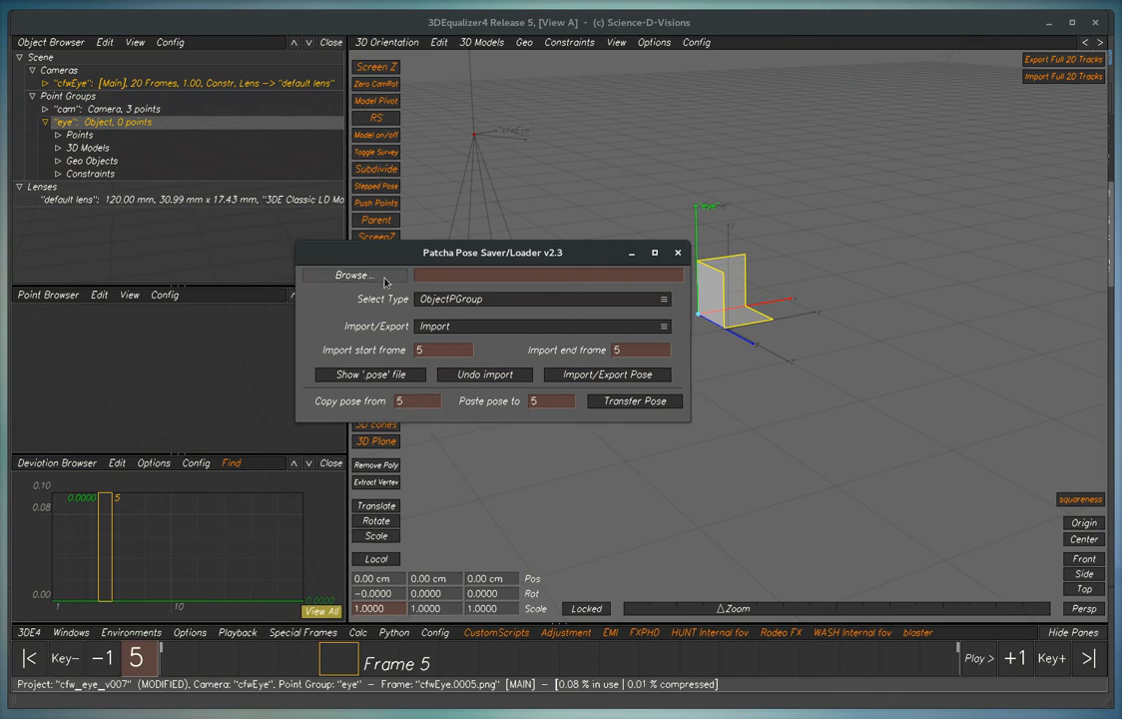
left_click(554, 161)
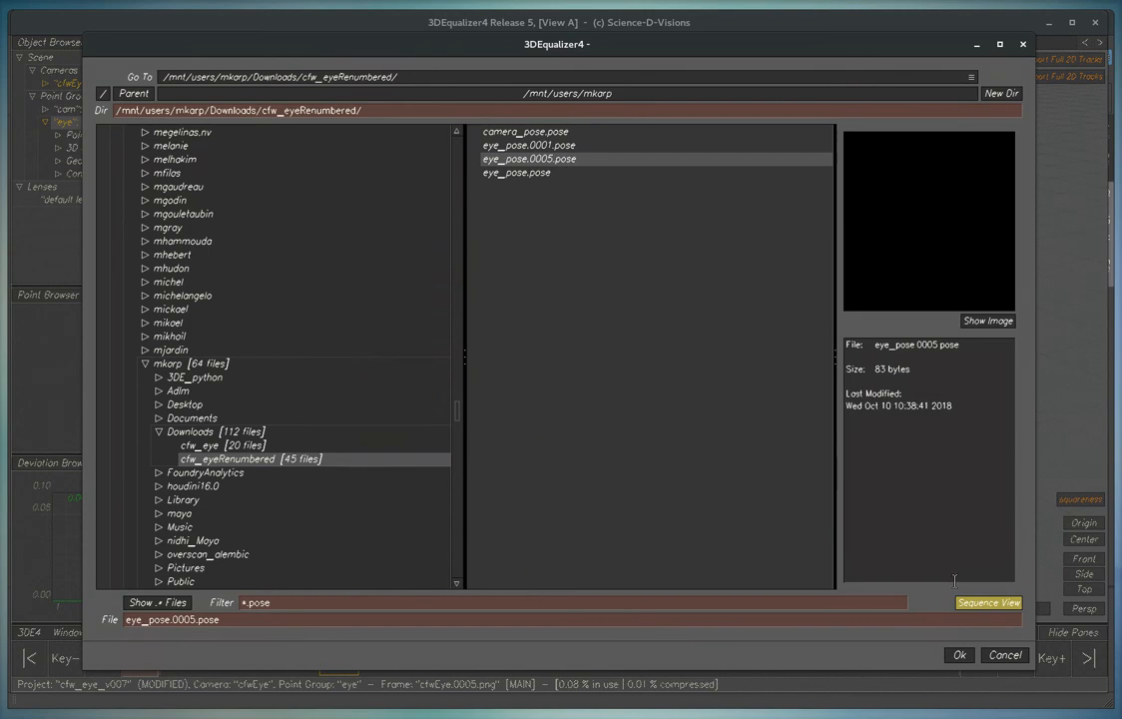
left_click(962, 656)
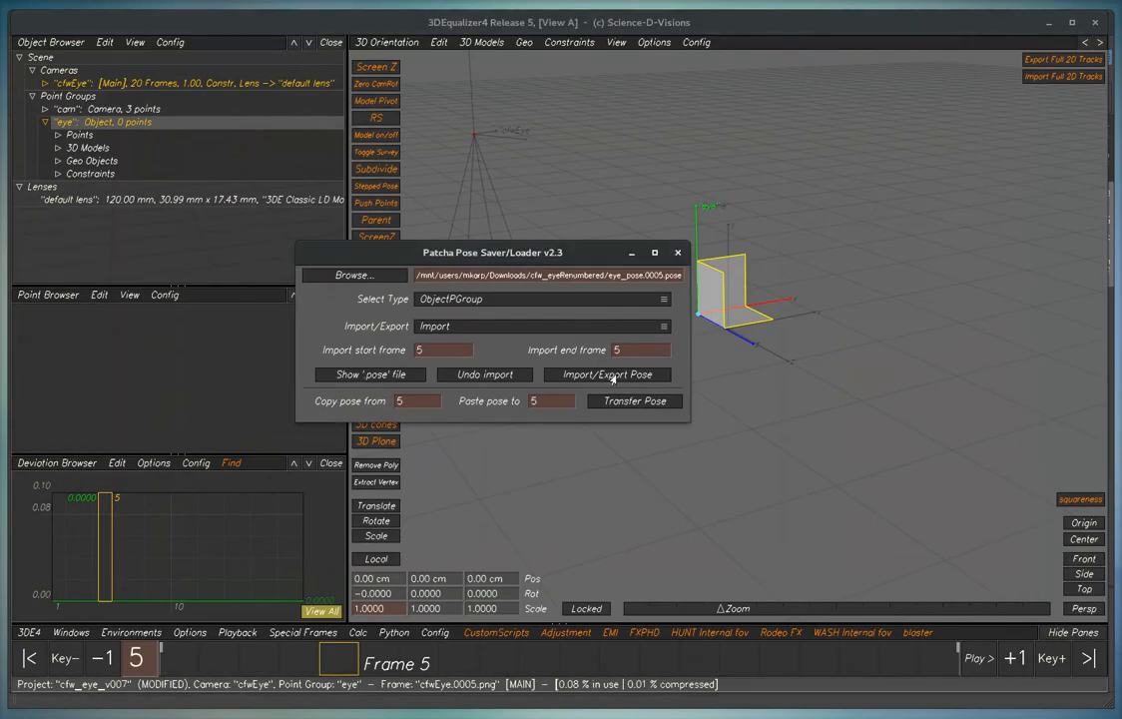
left_click(611, 376)
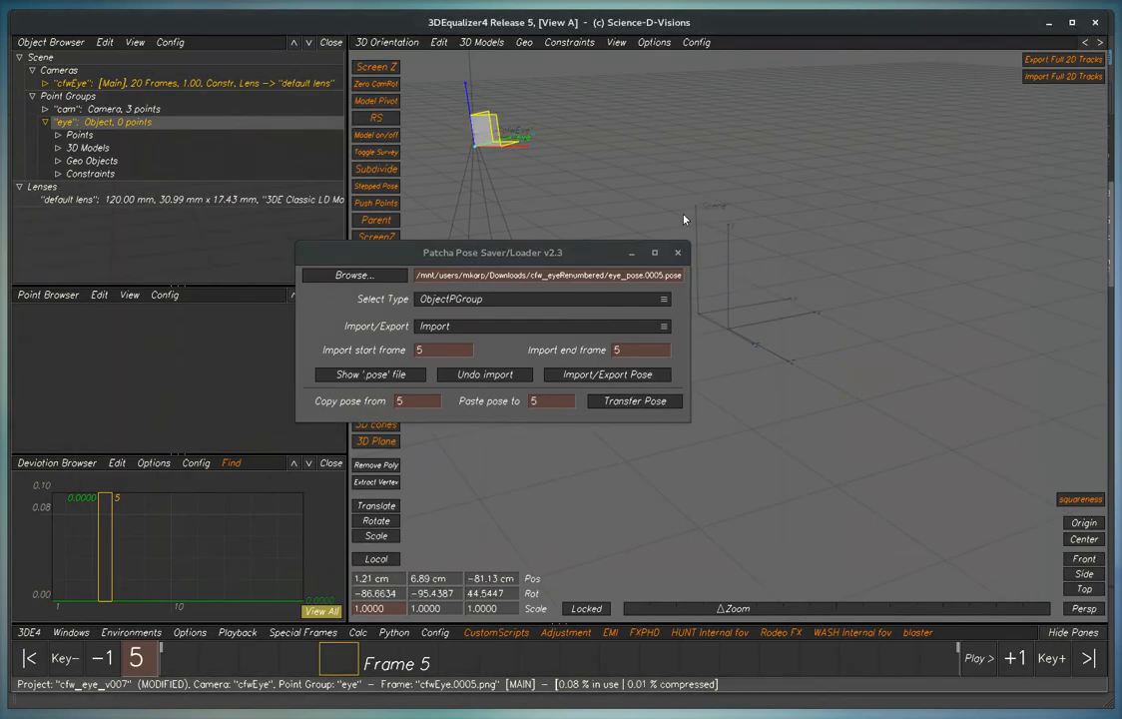